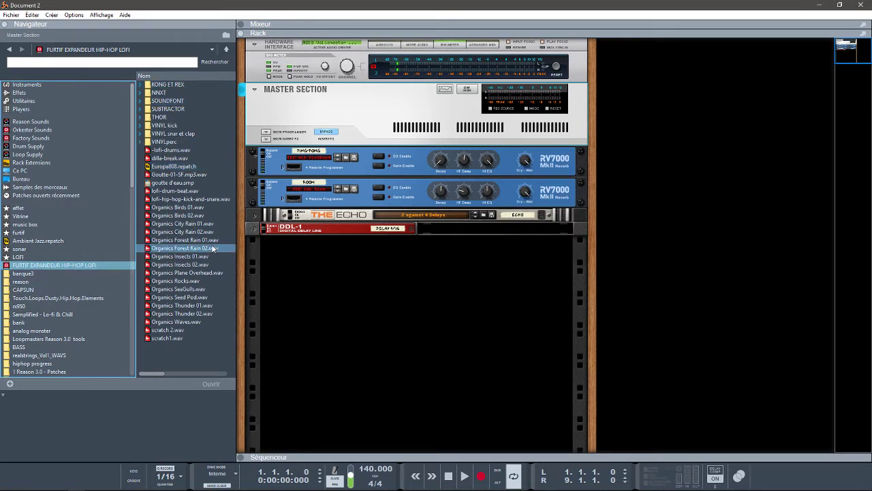
Widen the browser and preview the Organics Birds, City Rain and Forest Rain samples
click(249, 251)
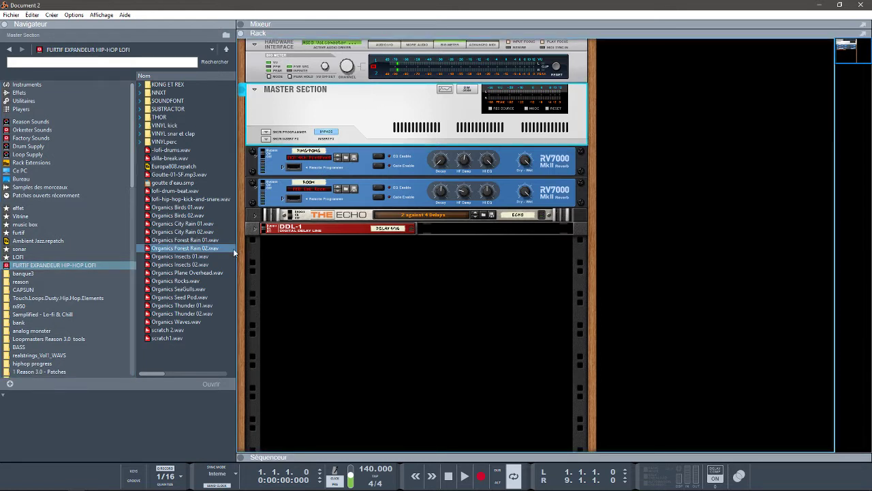
drag(233, 248, 302, 248)
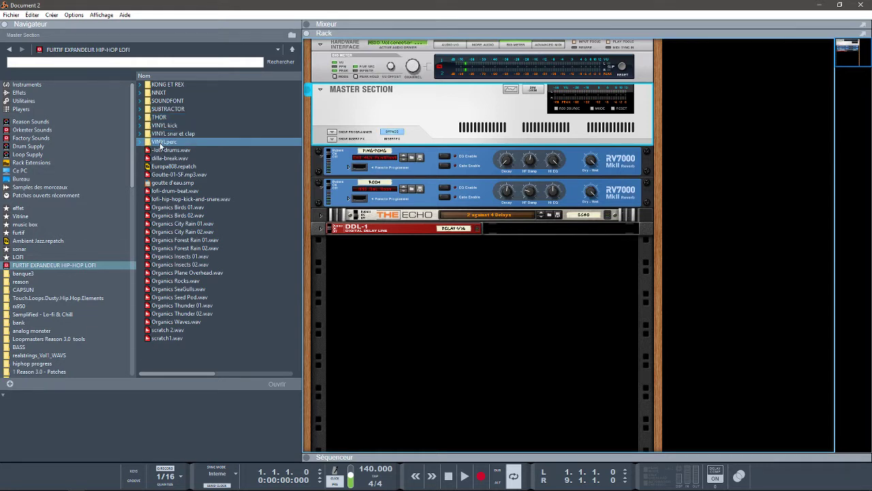
click(195, 208)
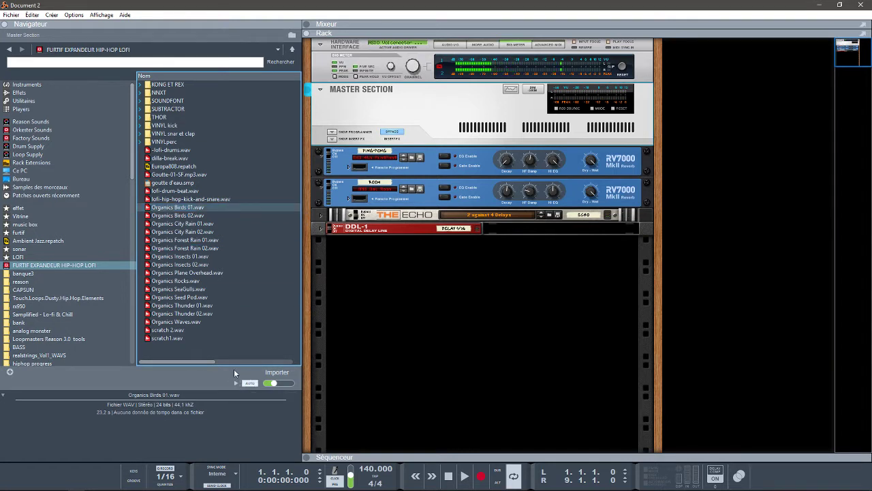
click(192, 216)
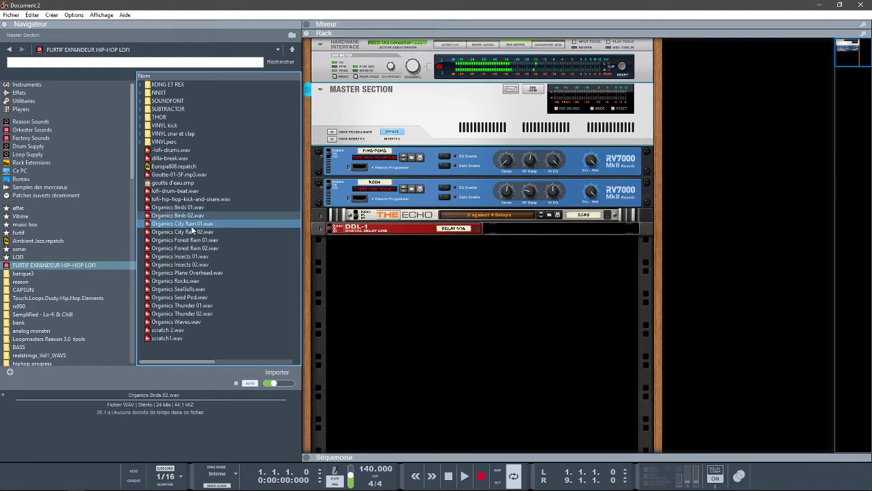
click(193, 225)
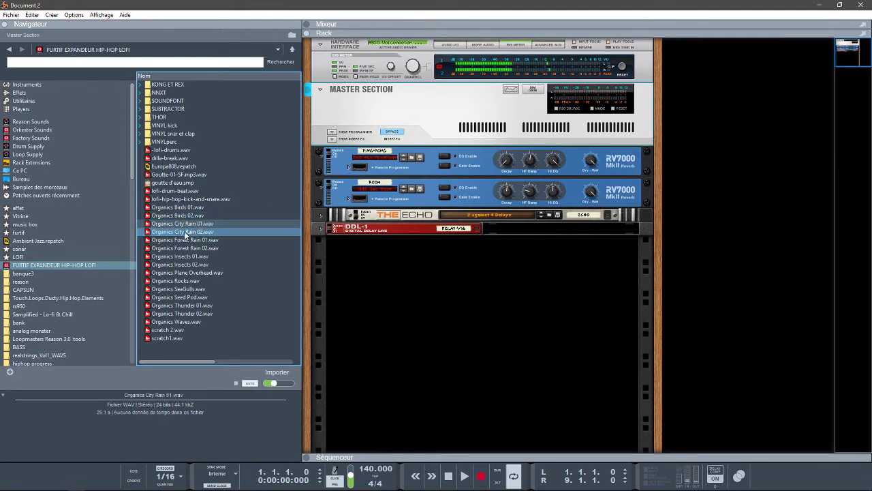
click(185, 233)
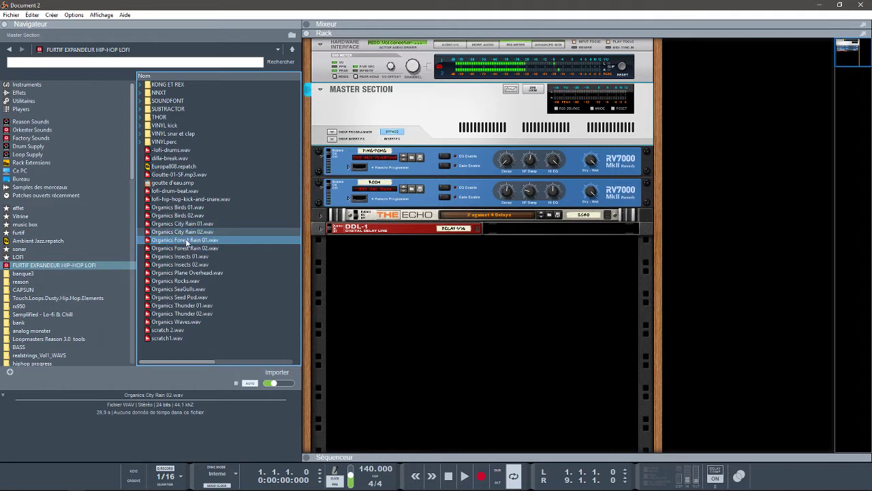
click(187, 240)
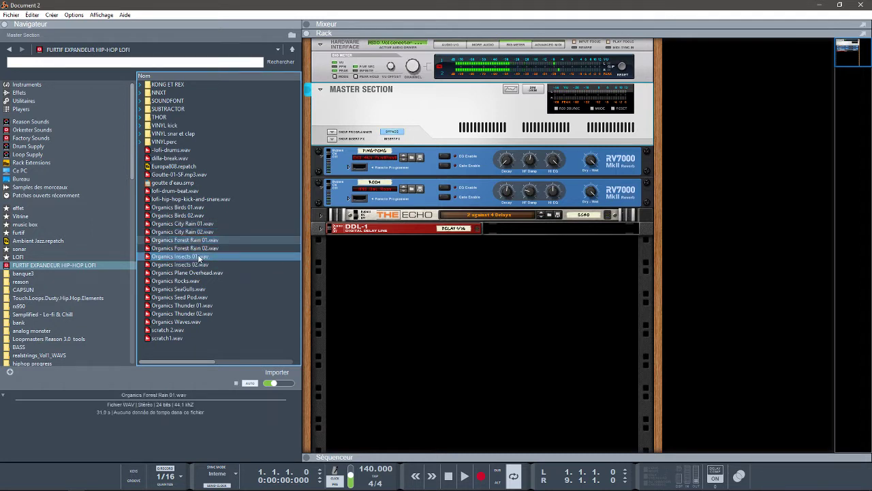
click(195, 248)
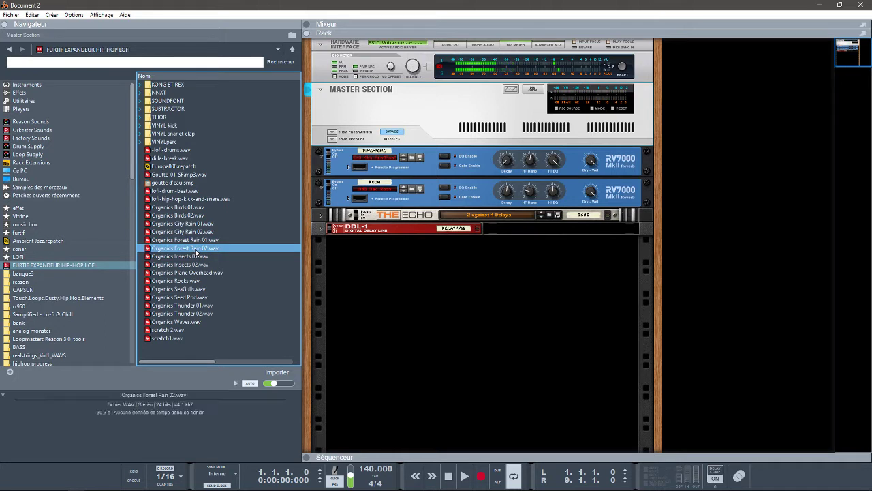
Preview the Organics Insects, Plane Overhead, Rocks, SeaGulls, Seed Pod, Thunder and Waves samples in the same folder
click(192, 258)
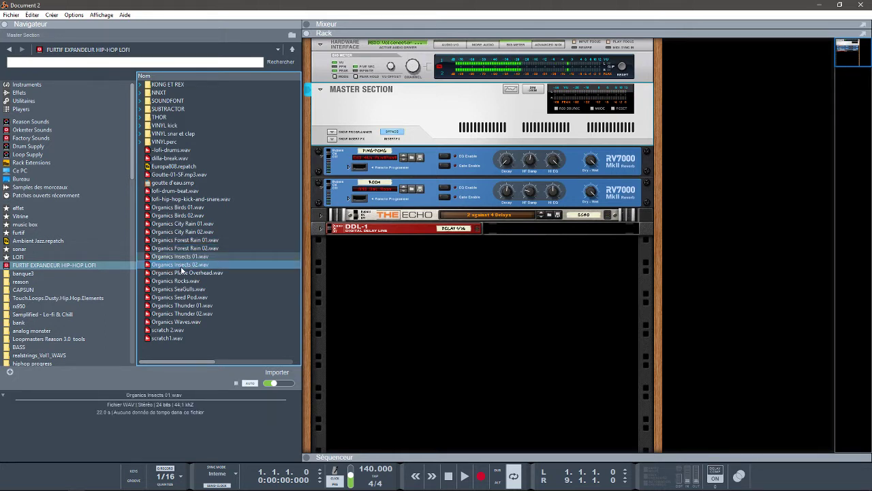
click(181, 266)
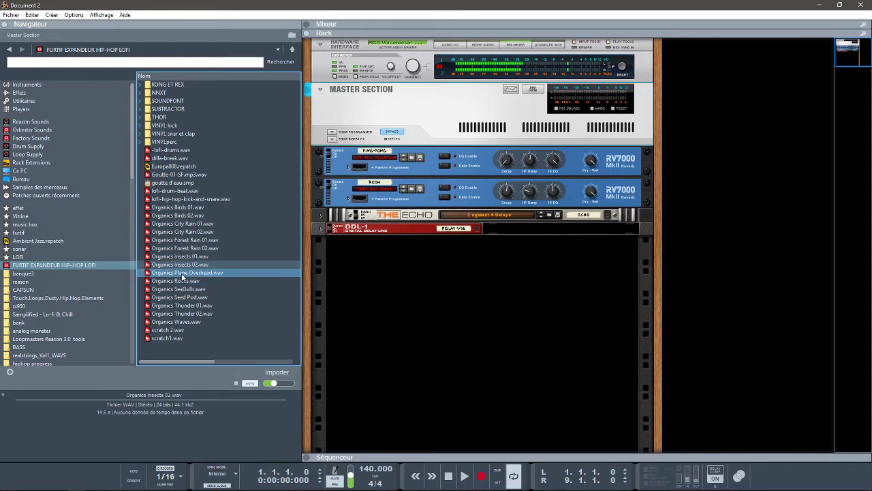
click(182, 273)
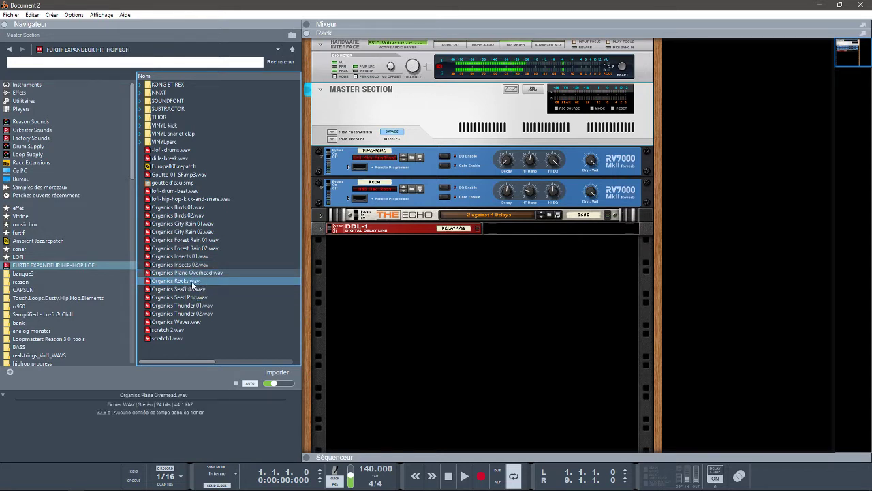
click(191, 281)
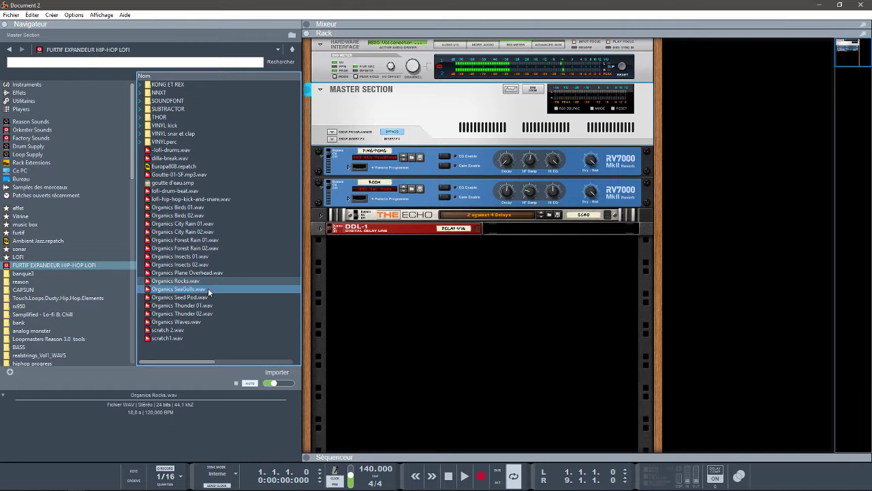
click(208, 288)
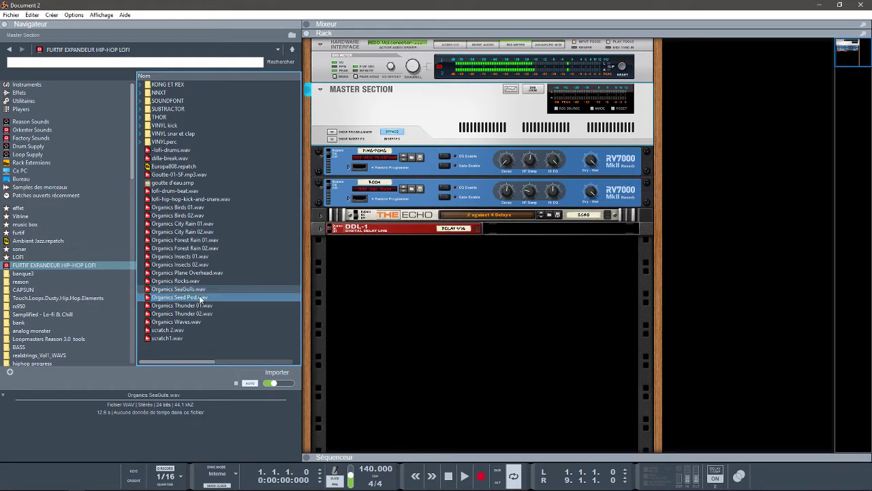
click(201, 298)
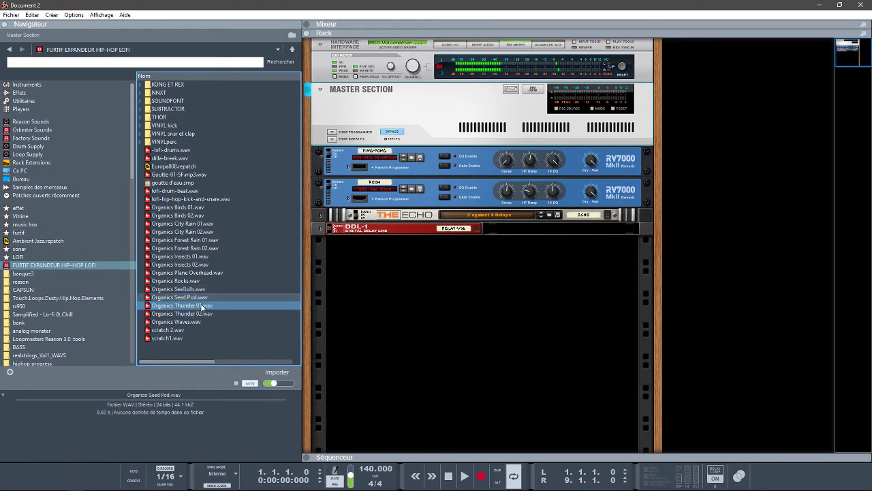
click(201, 306)
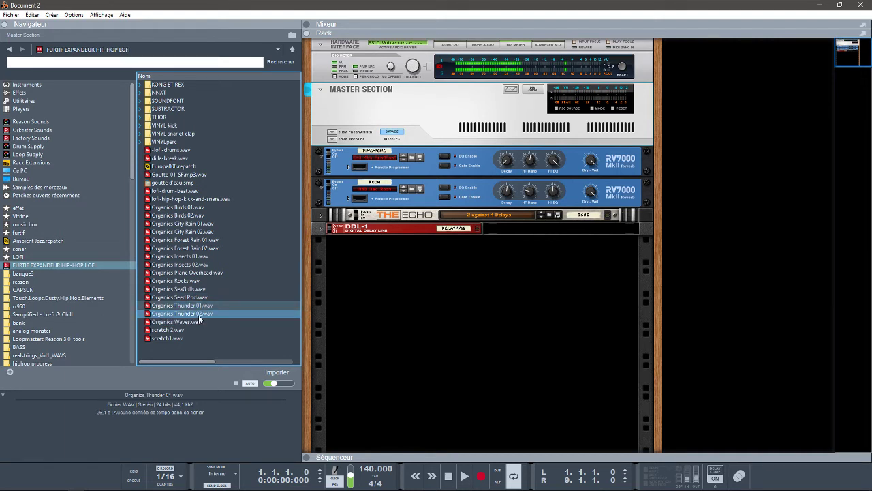
click(198, 315)
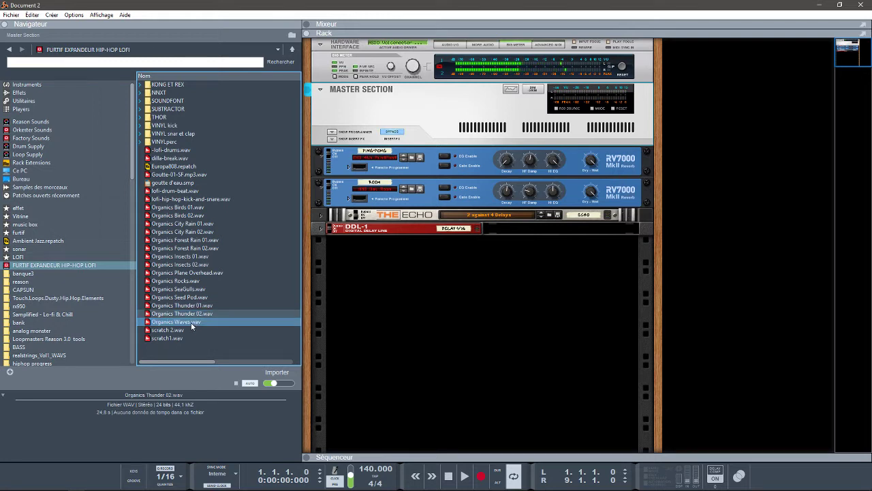
click(191, 322)
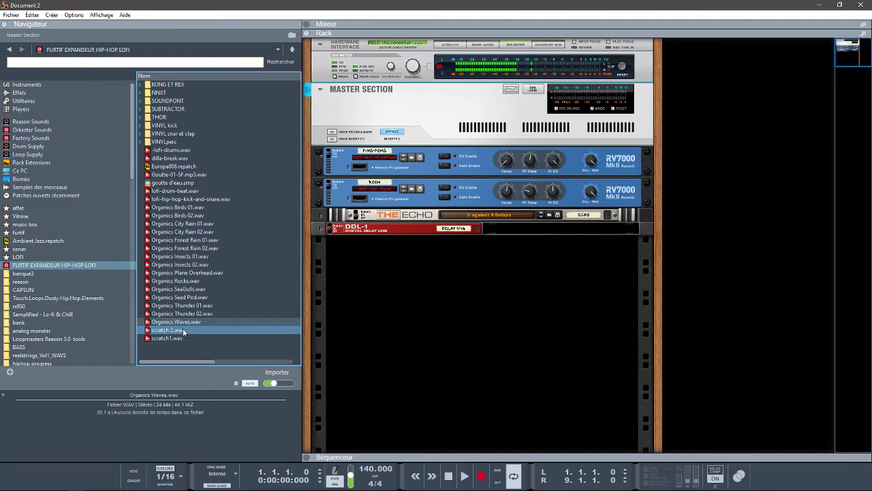
Import scratch 2.wav onto a new audio track and show the sequencer below the rack
click(183, 331)
double_click(182, 331)
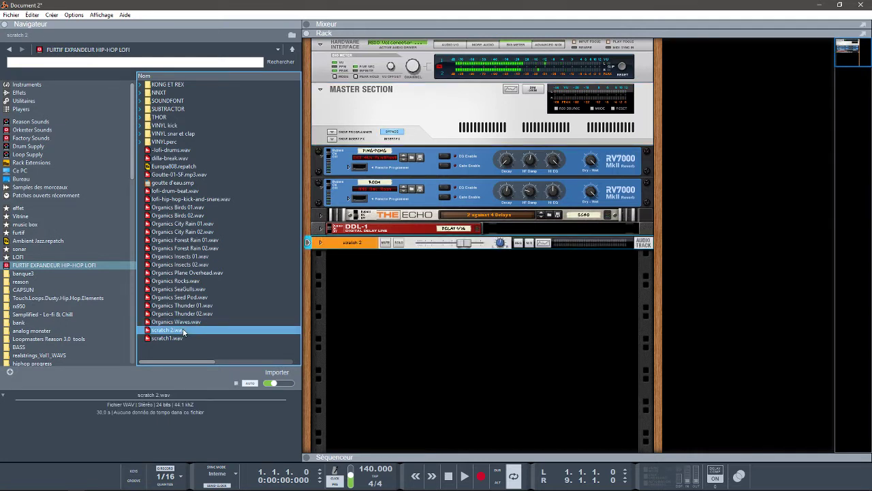
click(172, 338)
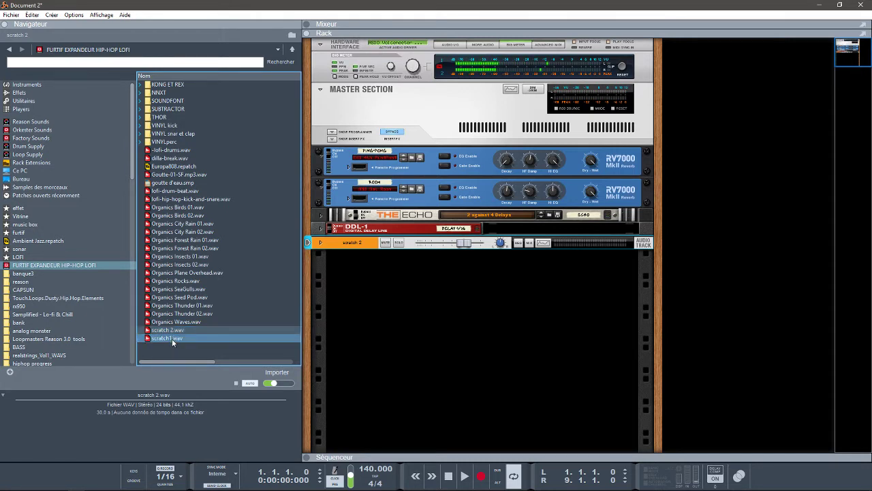
click(307, 457)
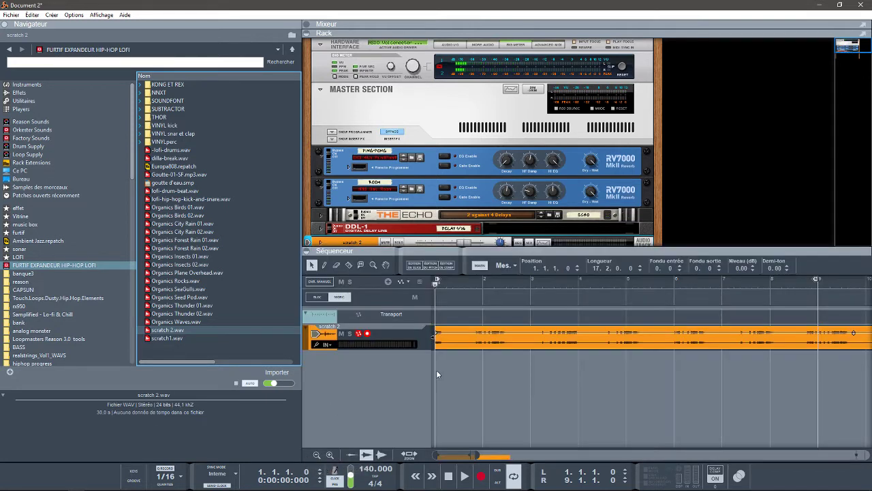
Delete the imported scratch 2 clip from its audio track, keeping the track
click(509, 340)
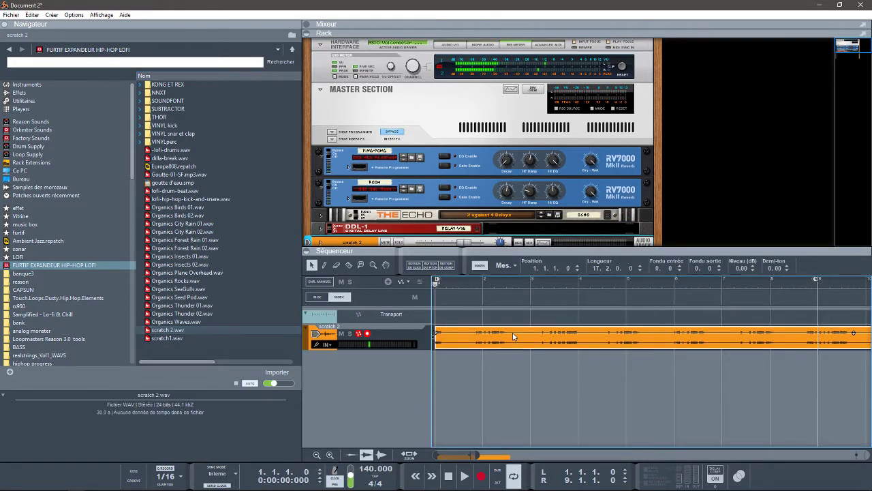
key(Delete)
Place scratch 2.wav from the browser at bar 1 of the scratch 2 track and delete the clip again
click(172, 330)
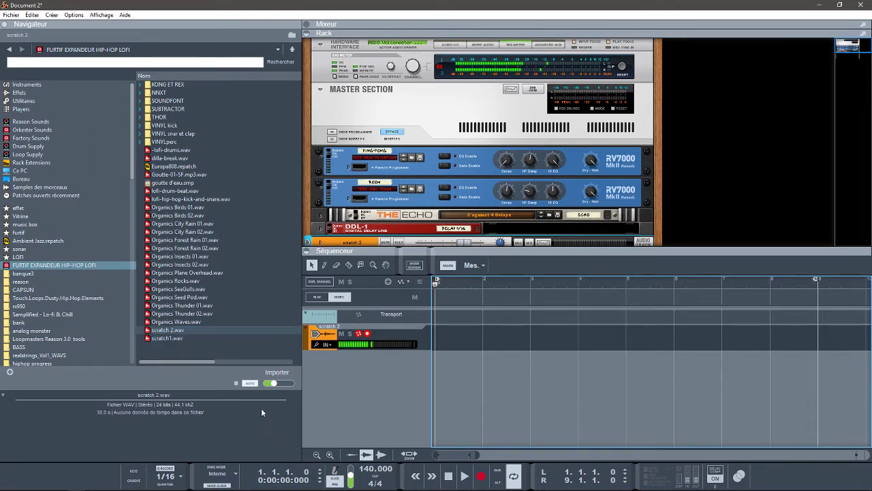
drag(169, 331, 454, 346)
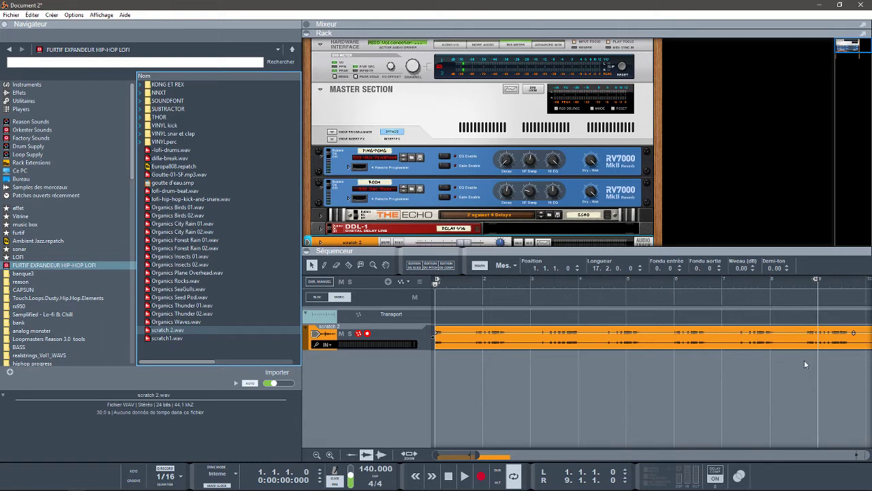
key(Delete)
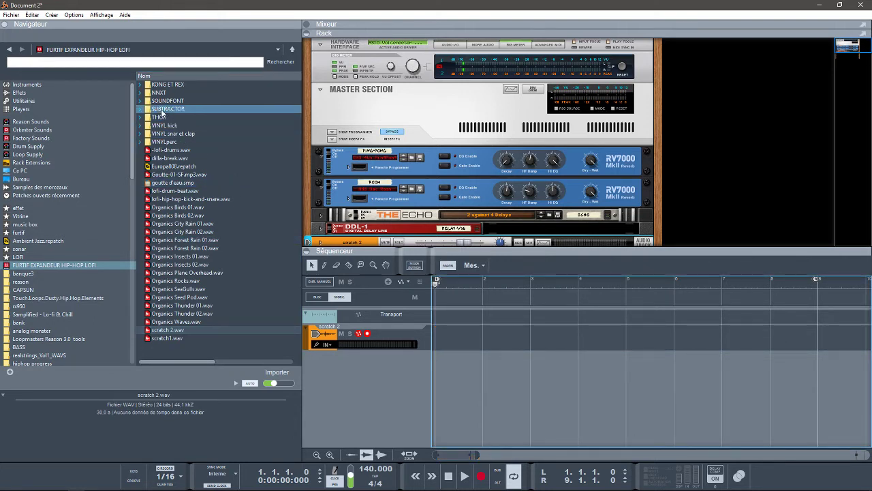
Expand the KONG ET REX folder, enlarge the rack area, and preview the lofi-drums, dilla-break, gospel spiccato and gospelkey1 REX loops at a higher preview volume
click(141, 84)
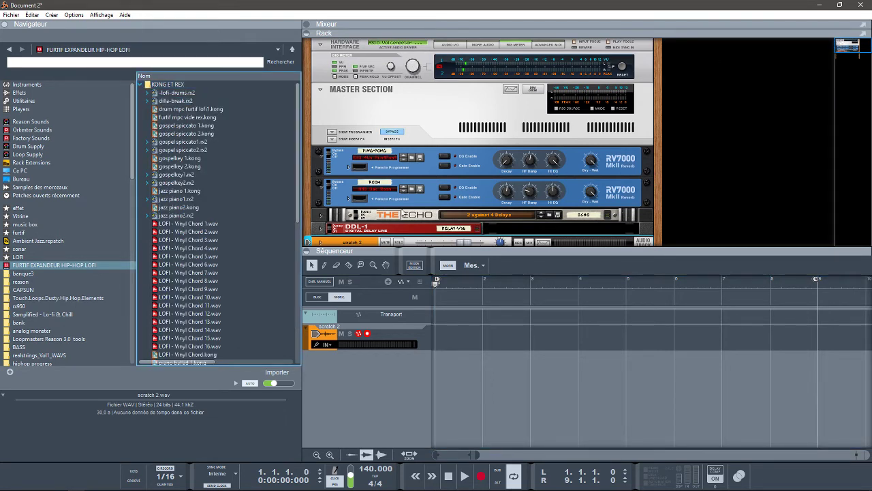
drag(436, 249, 444, 338)
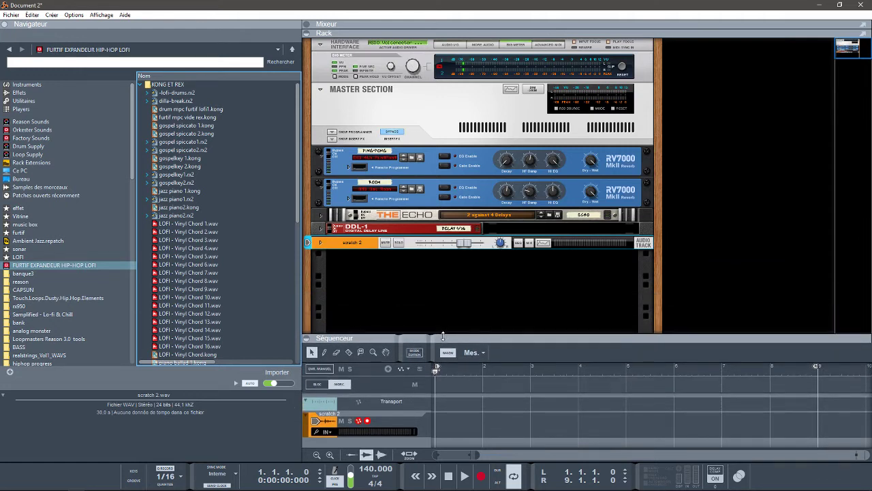
click(178, 95)
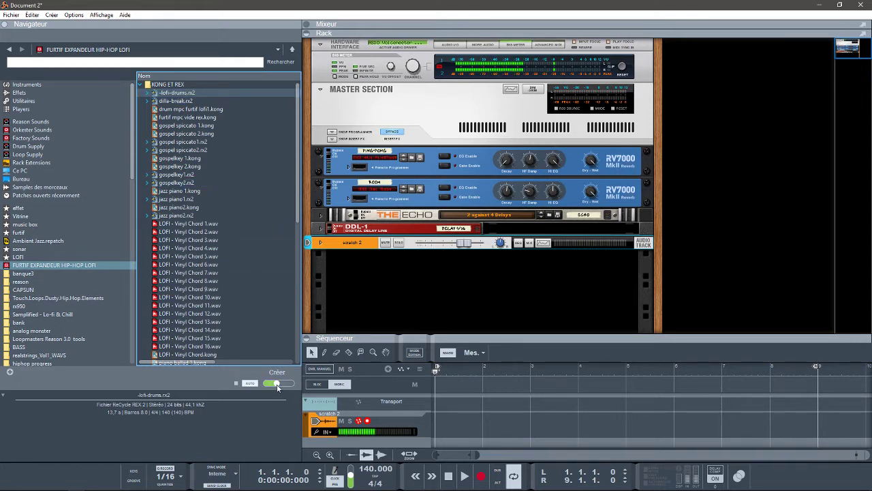
drag(273, 383, 280, 384)
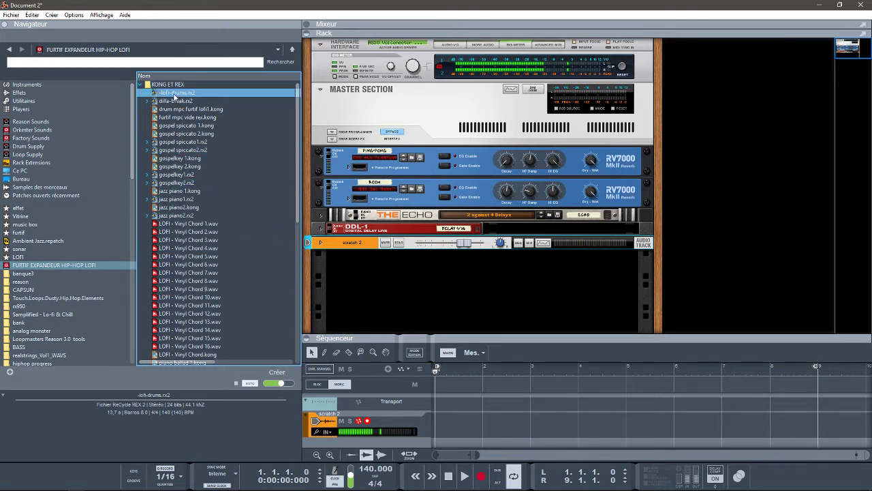
click(176, 102)
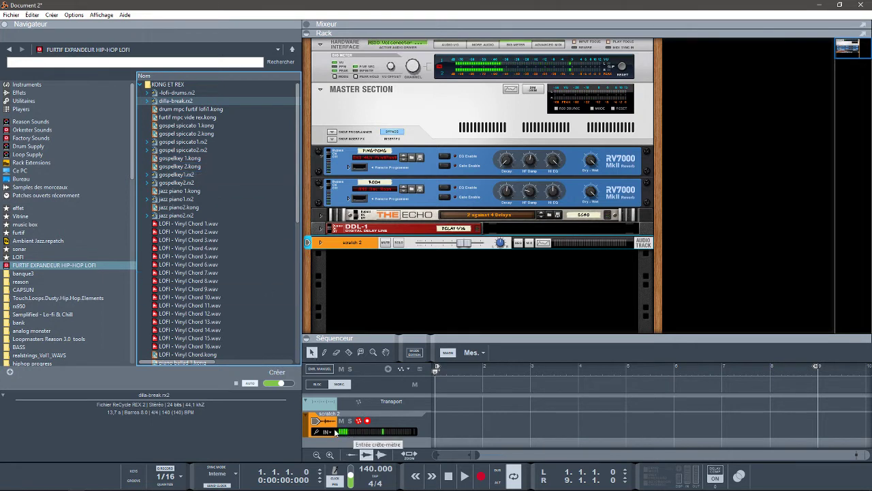
click(199, 143)
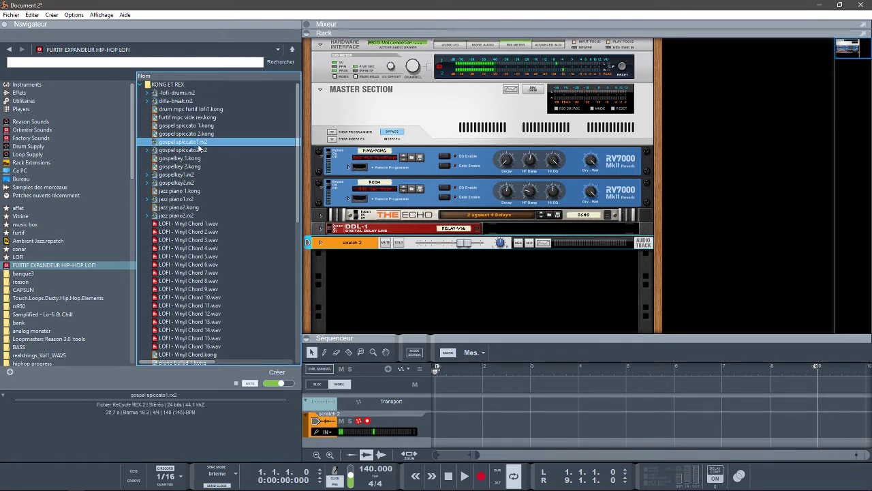
click(200, 150)
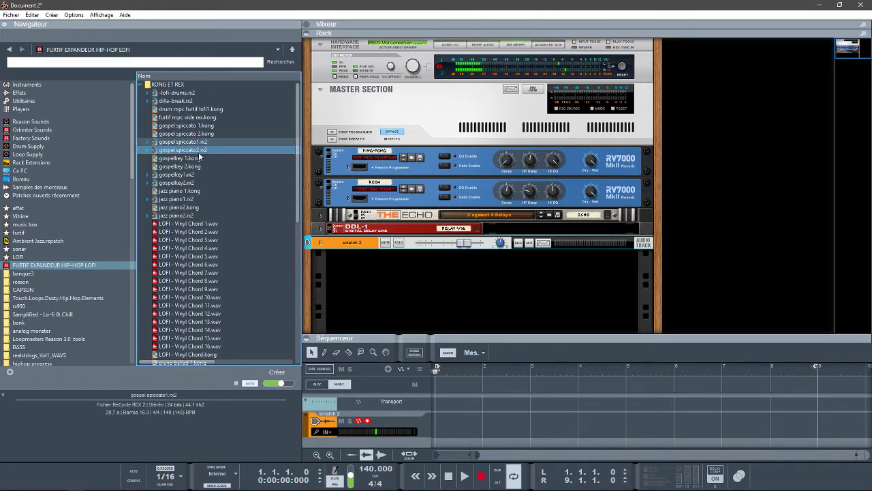
click(199, 153)
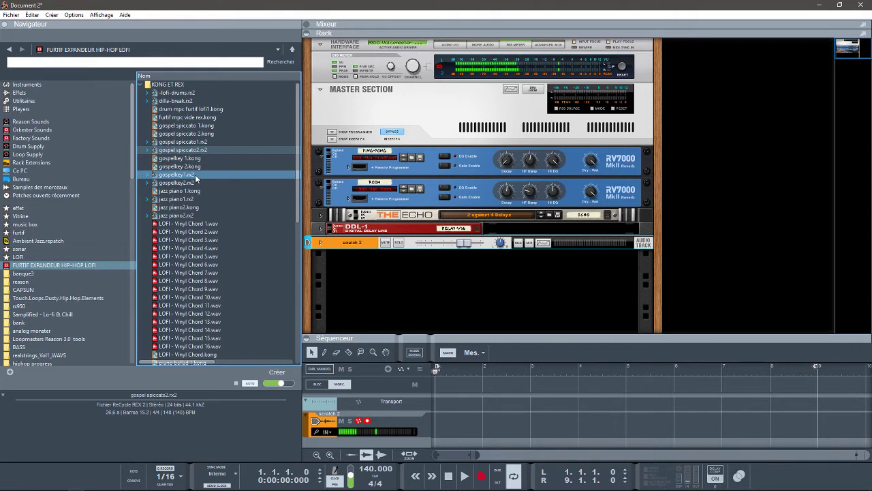
click(196, 176)
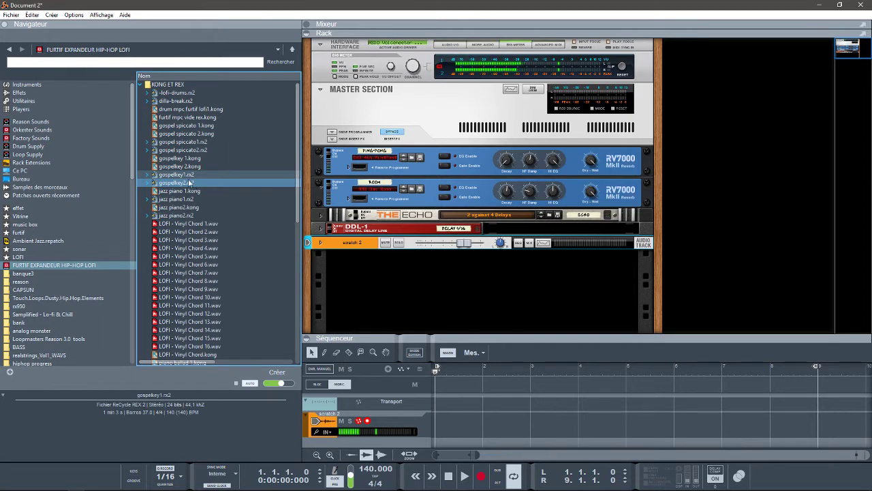
Load gospelkey1.rx2 into the rack as a new Dr. OctoRex below the scratch 2 track and unfold its programmer
drag(187, 176, 447, 280)
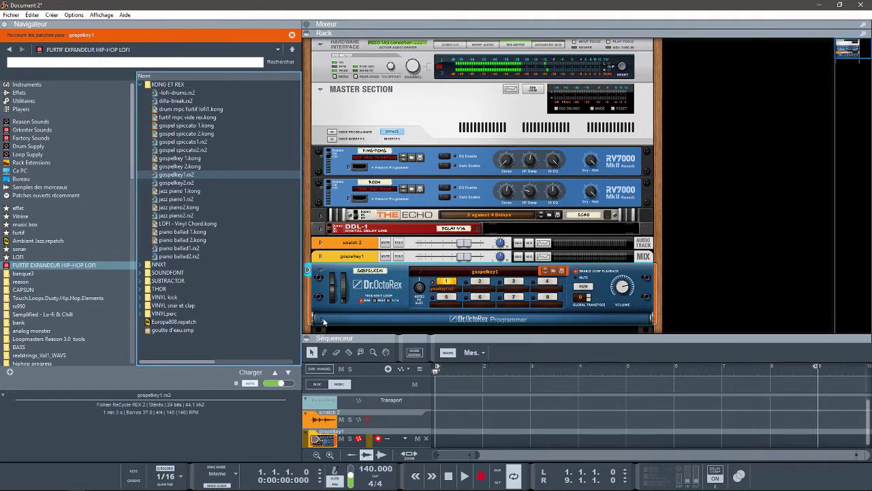
click(323, 321)
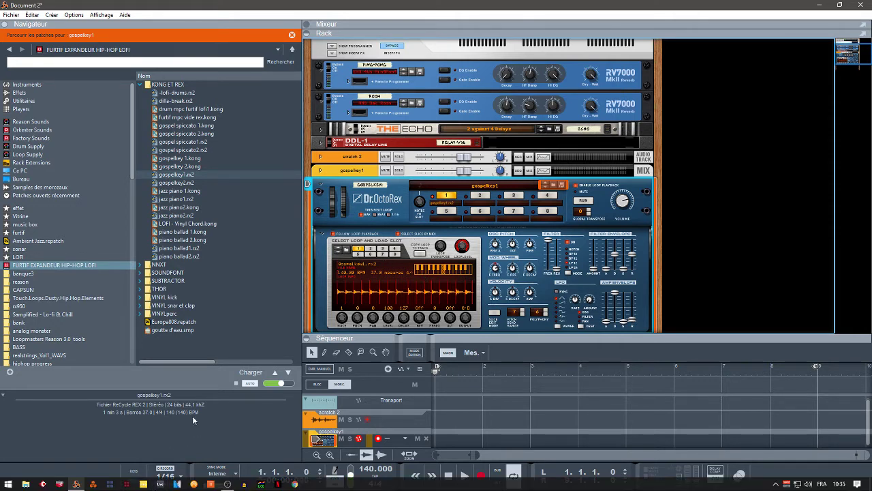
Stop the gospelkey1 preview and load drum mpc furtif lofi1.kong into the rack as a new Kong below the Dr. OctoRex
click(236, 386)
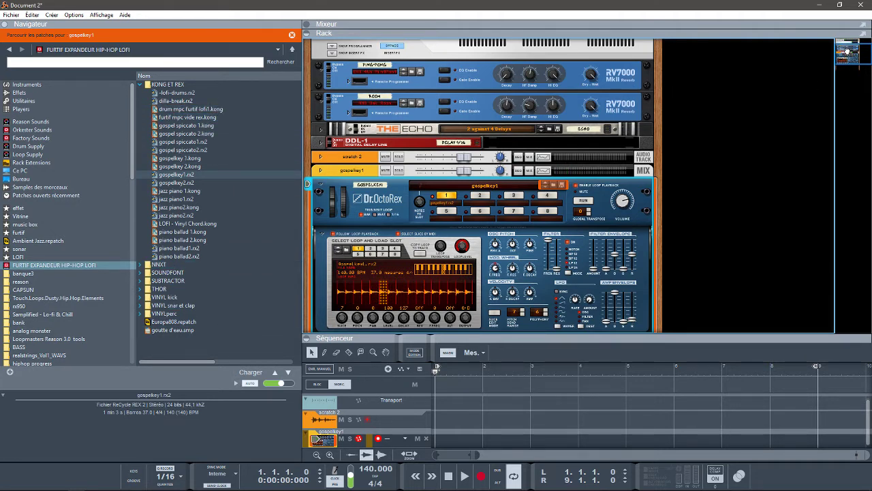
drag(847, 51, 847, 60)
drag(197, 108, 438, 266)
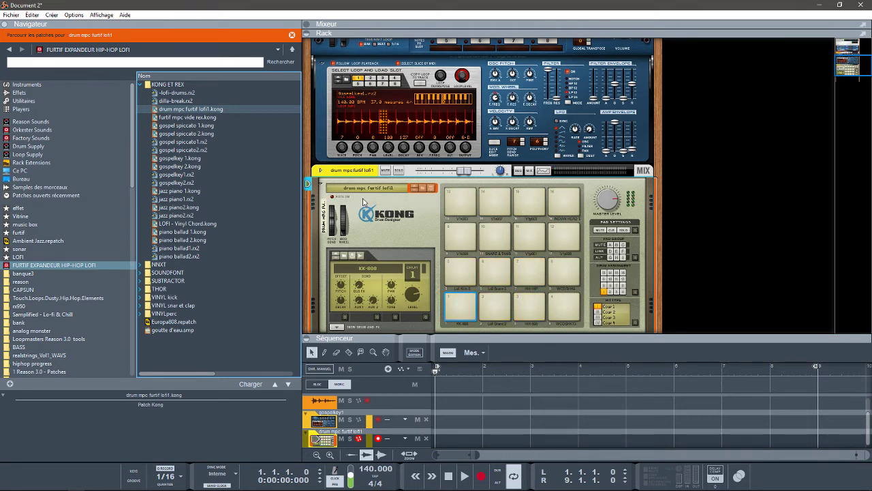
Replace the Kong's patch with furtif mpc vide rex.kong and unfold its drum and FX section
click(175, 118)
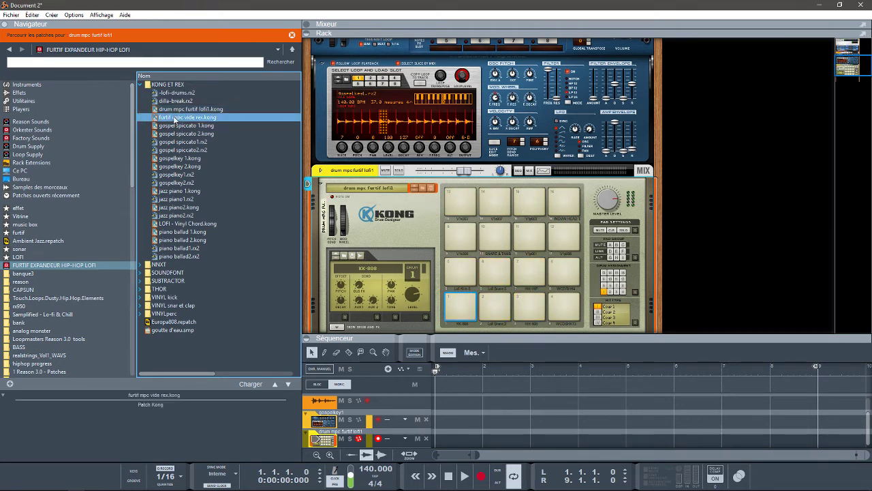
drag(174, 118, 377, 218)
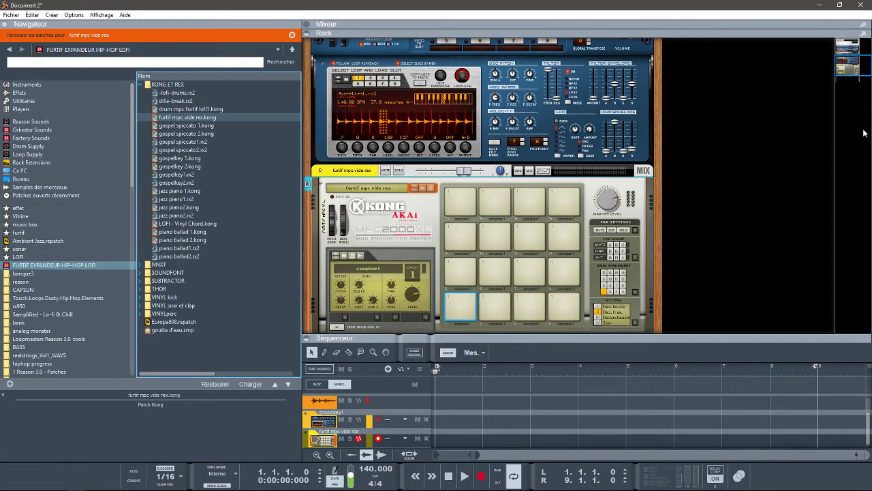
drag(847, 60, 848, 72)
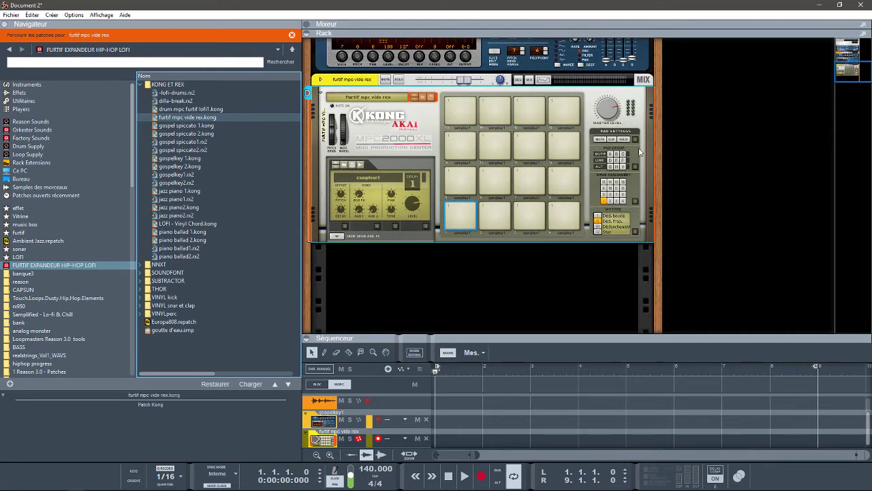
click(336, 237)
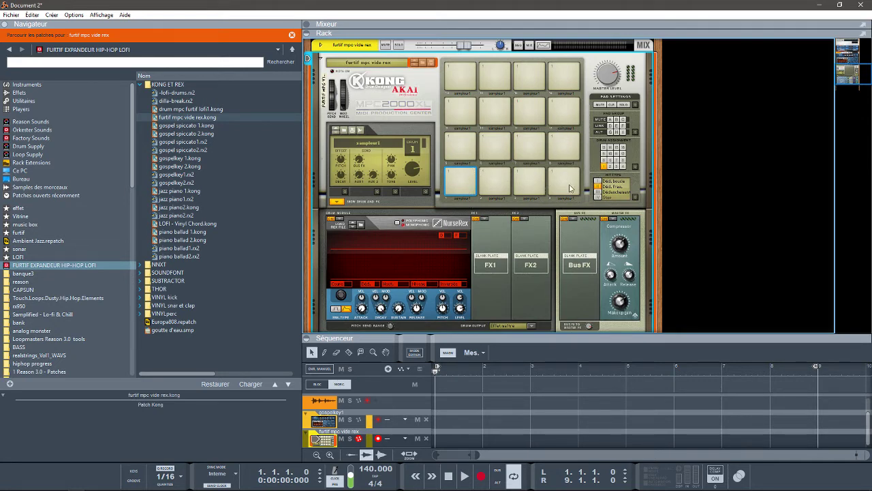
Load gospelkey1.rx2 into the Kong's empty NurseRex module and turn off automatic sample preview
click(172, 176)
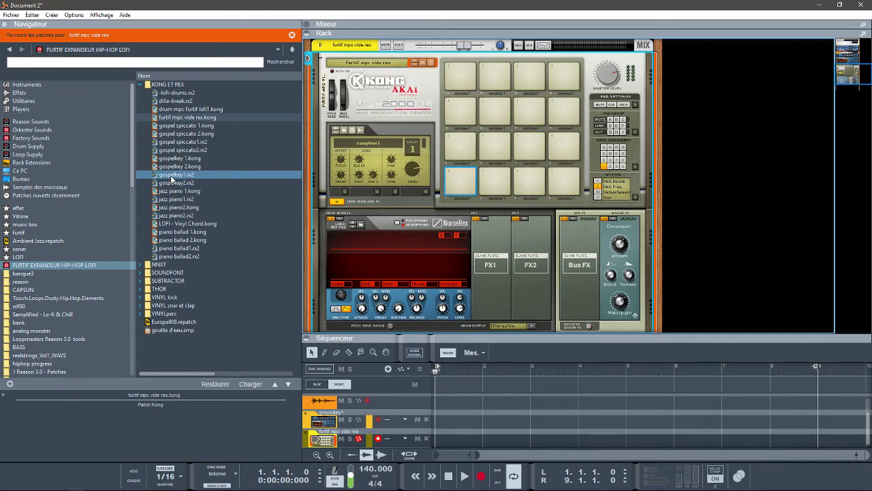
drag(172, 179, 348, 257)
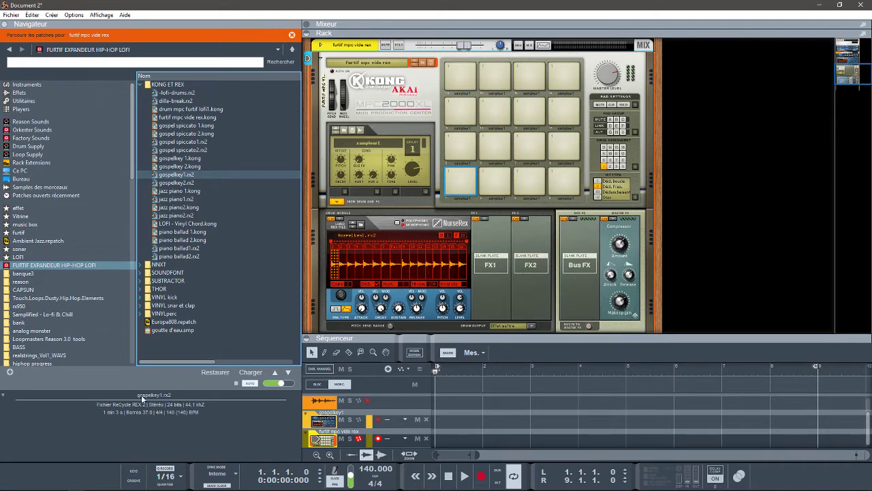
click(250, 384)
Audition the gospelkey1 slices by playing the Kong's pads from pad 1 up to pad 16
click(458, 189)
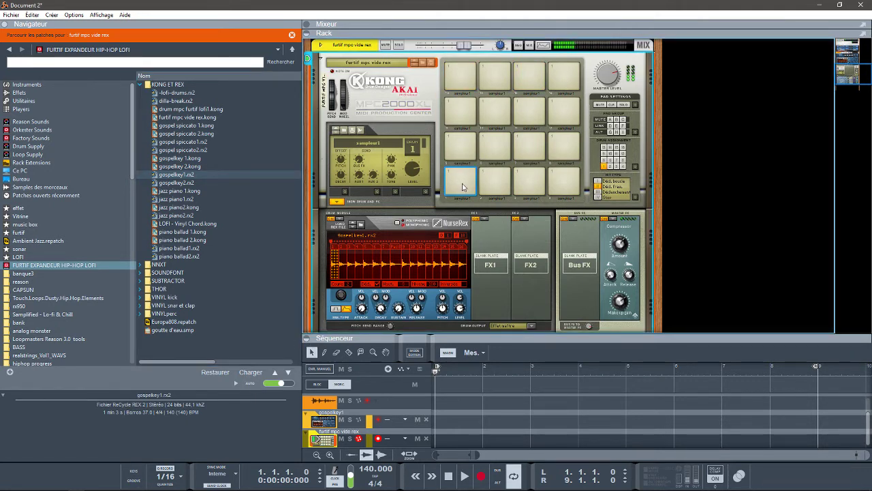
click(503, 183)
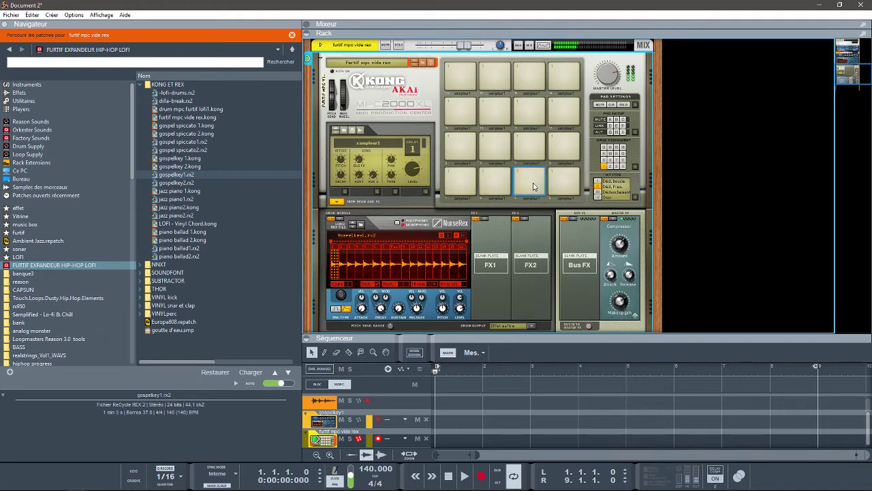
click(562, 182)
click(561, 149)
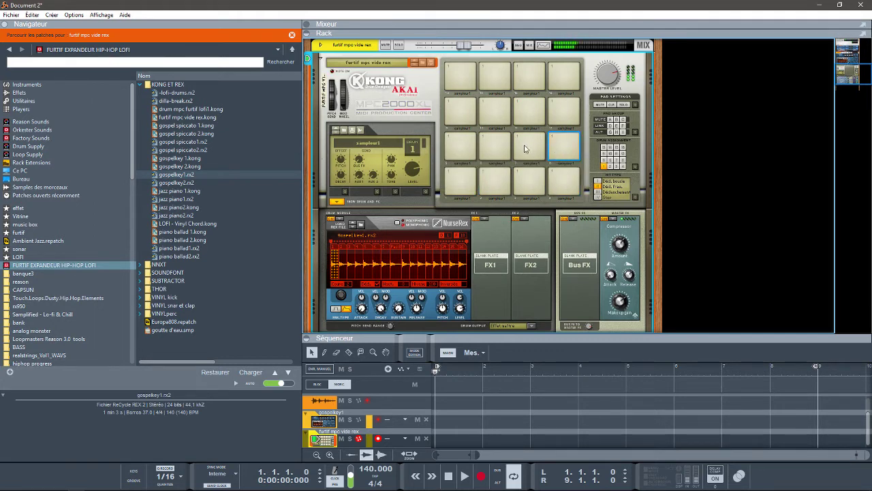
click(527, 148)
click(526, 121)
click(560, 114)
click(559, 81)
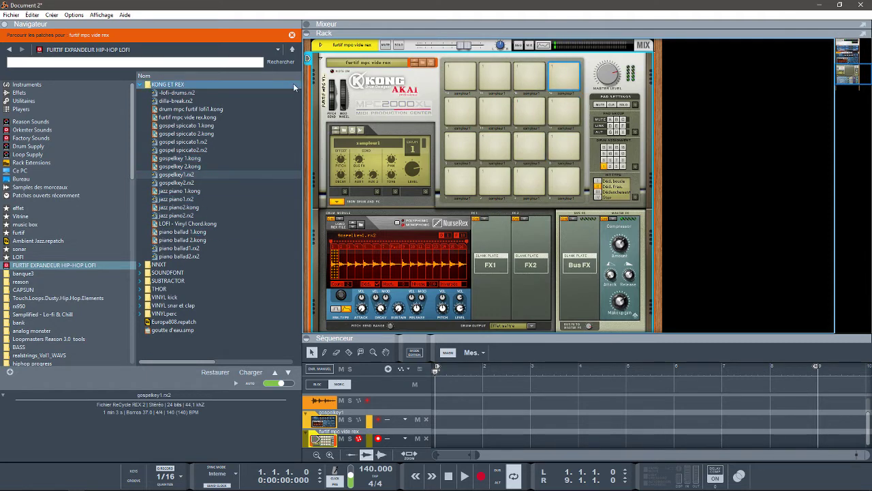
Widen the browser, sort its files by type, and load piano ballad 2.kong followed by piano ballad 1.kong into the Kong
drag(298, 87, 360, 88)
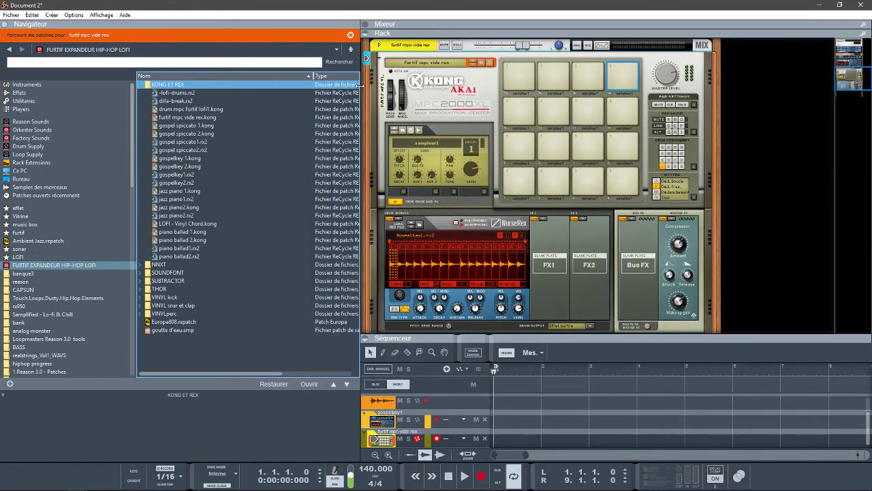
click(351, 81)
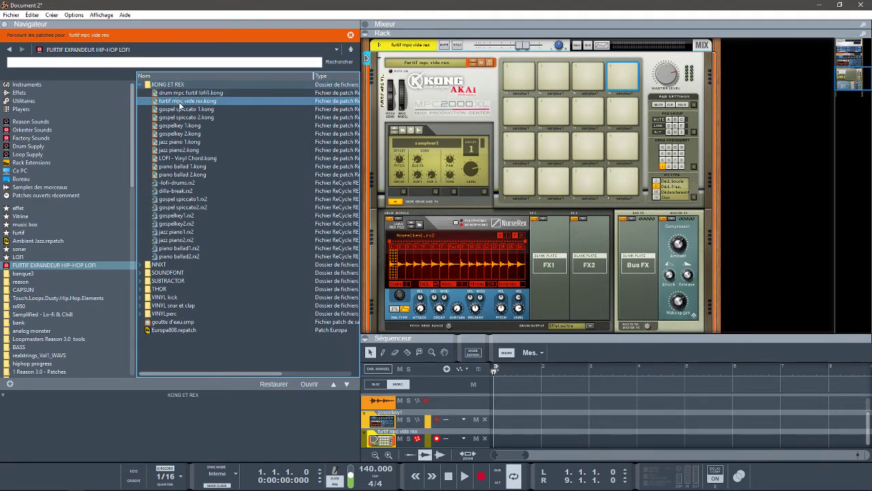
click(191, 175)
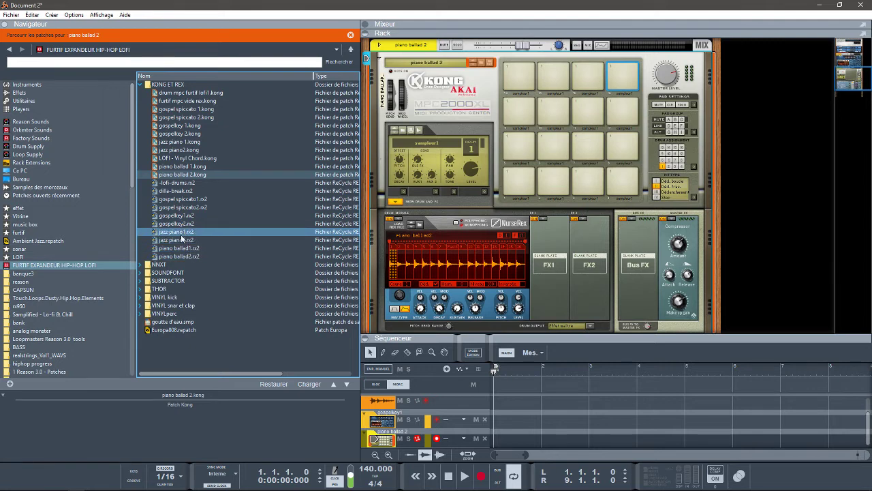
click(185, 257)
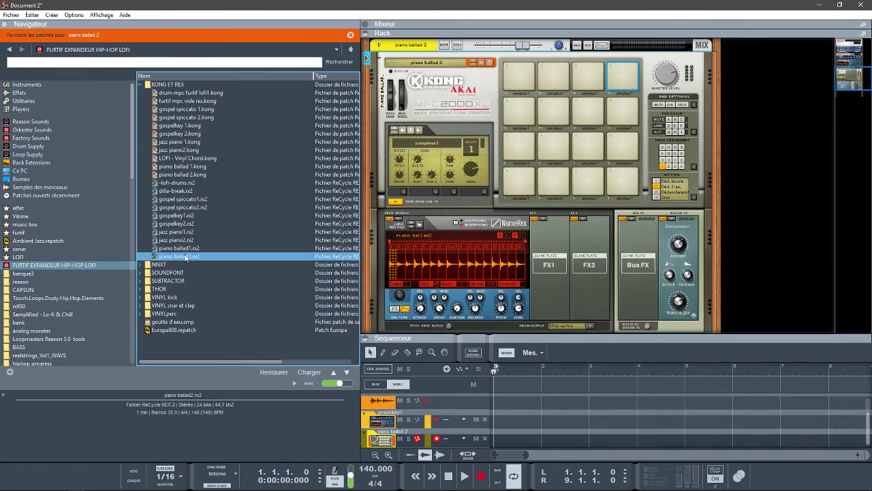
click(178, 166)
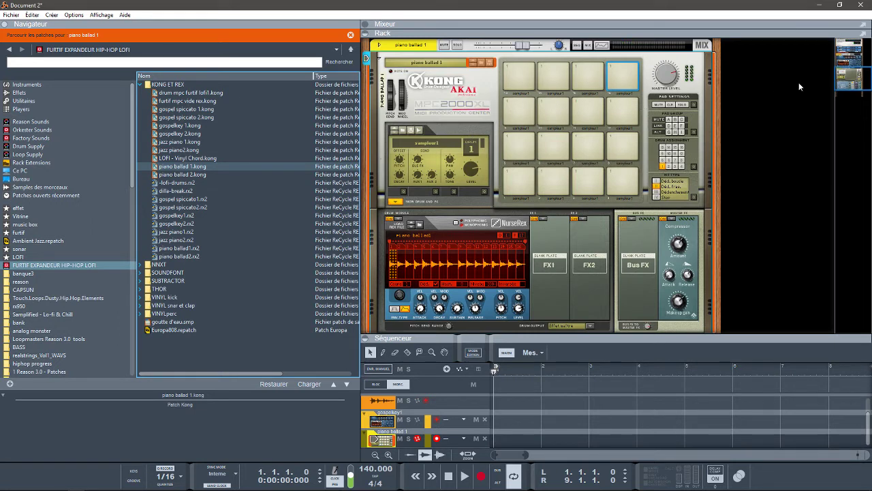
Collapse the KONG ET REX folder and expand the NNXT folder to list its sampler patches
drag(857, 75, 848, 72)
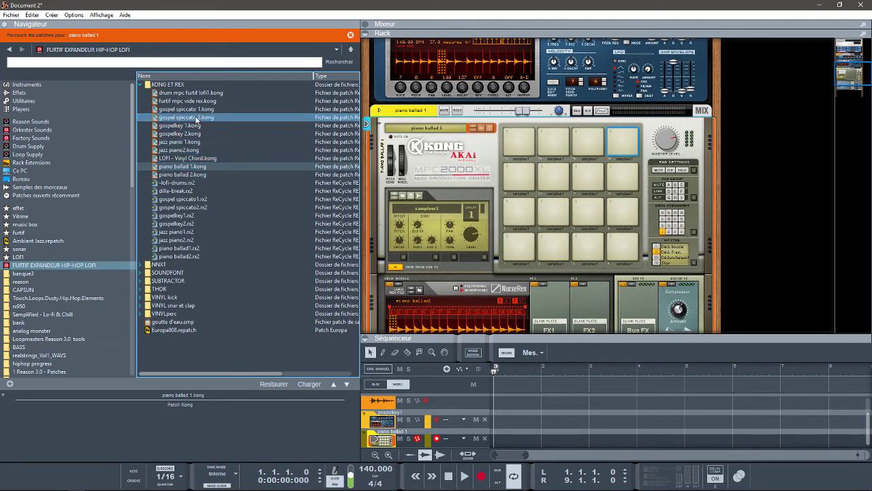
click(140, 84)
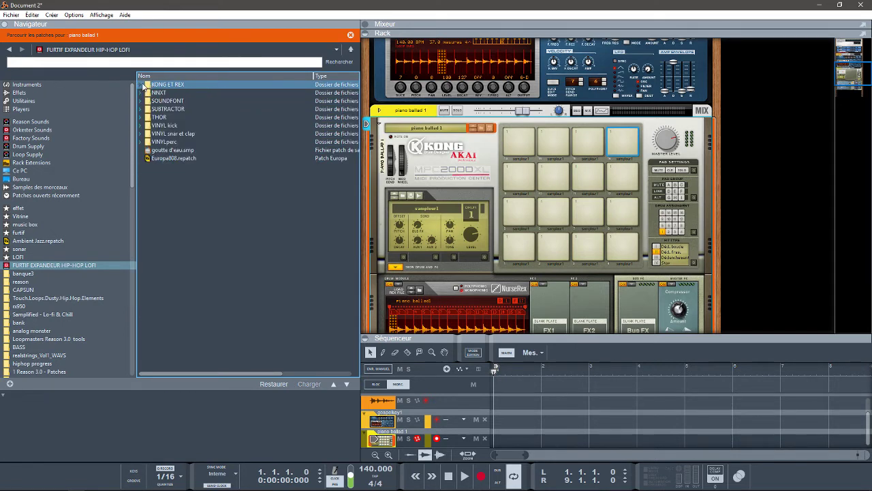
click(140, 93)
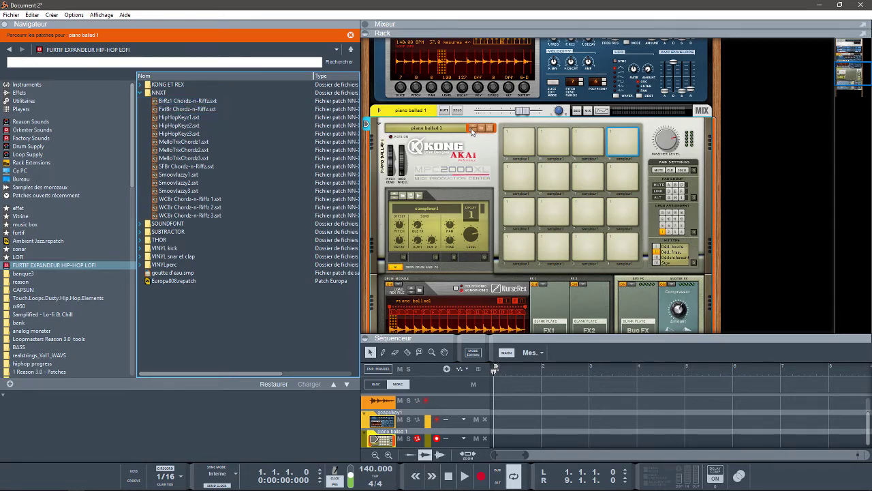
Delete the Kong and the gospelkey1 Dr. OctoRex from the rack together with their tracks
click(475, 157)
key(Delete)
key(Return)
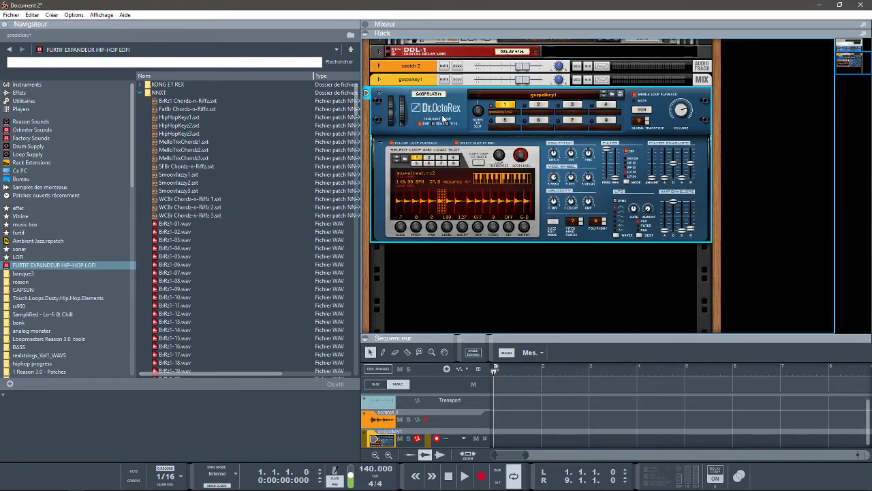
key(Delete)
key(Return)
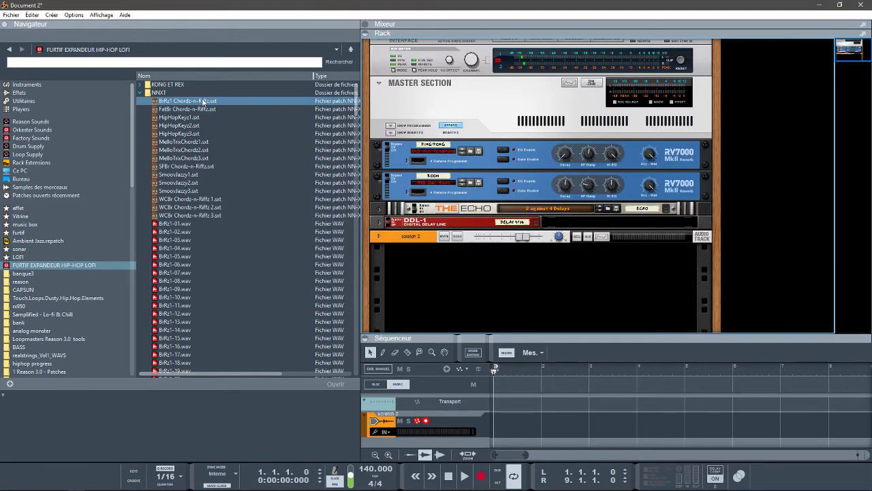
Load BrRz1 Chordz-n-Riffz.sxt into the rack as a new NN-XT below the scratch 2 track
drag(203, 102, 483, 277)
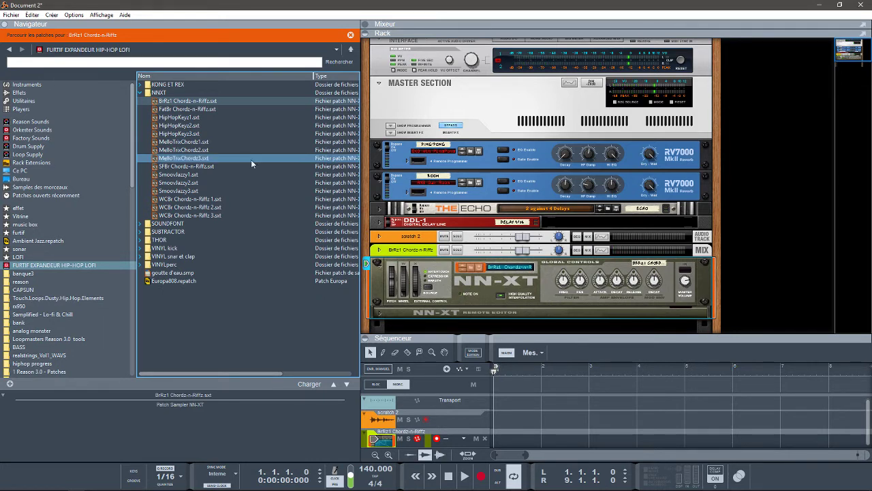
click(211, 118)
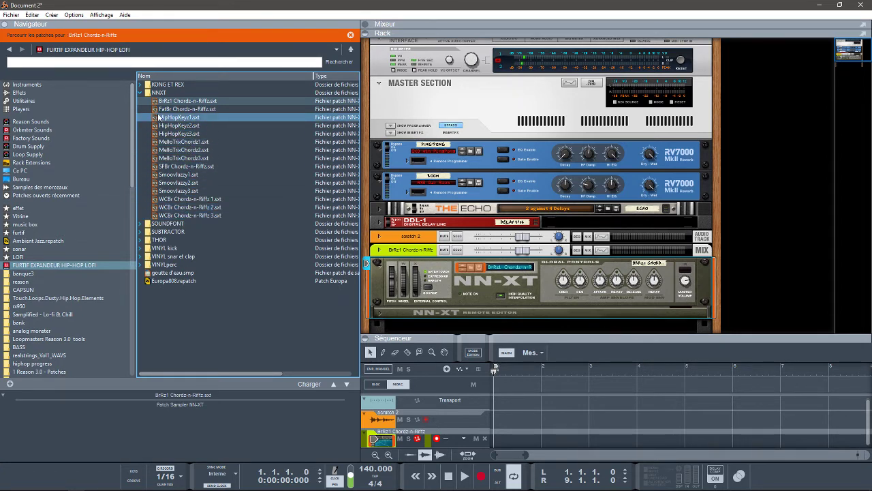
Switch from the NNXT folder to the SOUNDFONT folder and load the 40's brass preset of 40s Brass.sf2 into the NN-XT
click(140, 92)
click(141, 100)
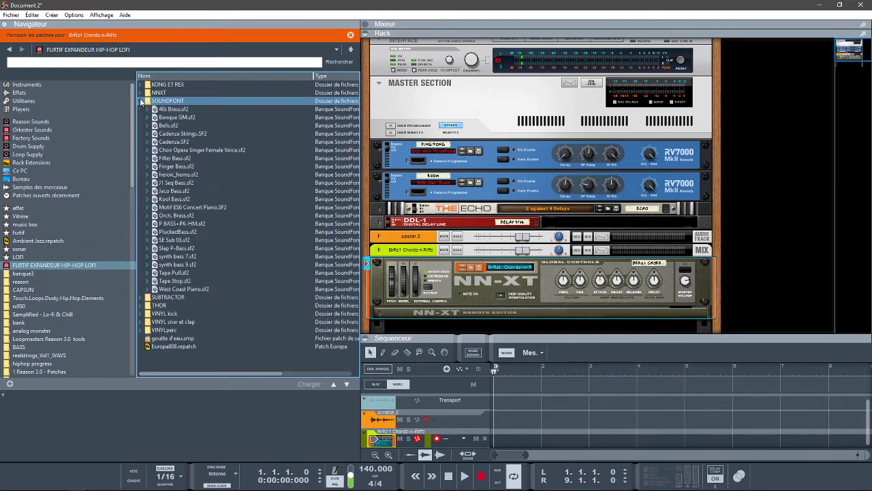
drag(174, 109, 438, 287)
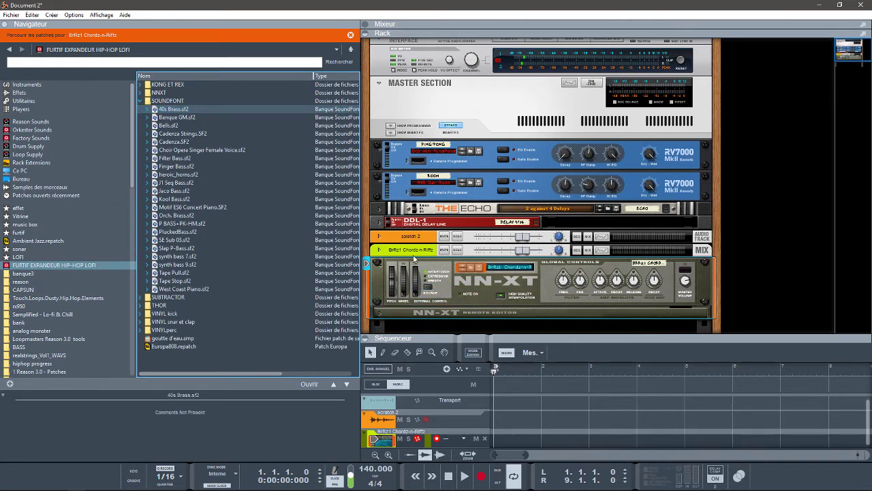
click(146, 110)
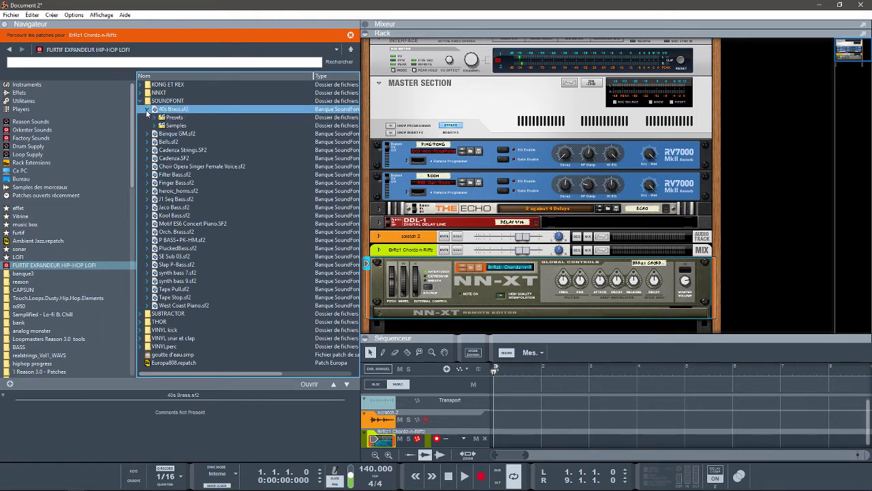
click(155, 118)
drag(179, 126, 420, 279)
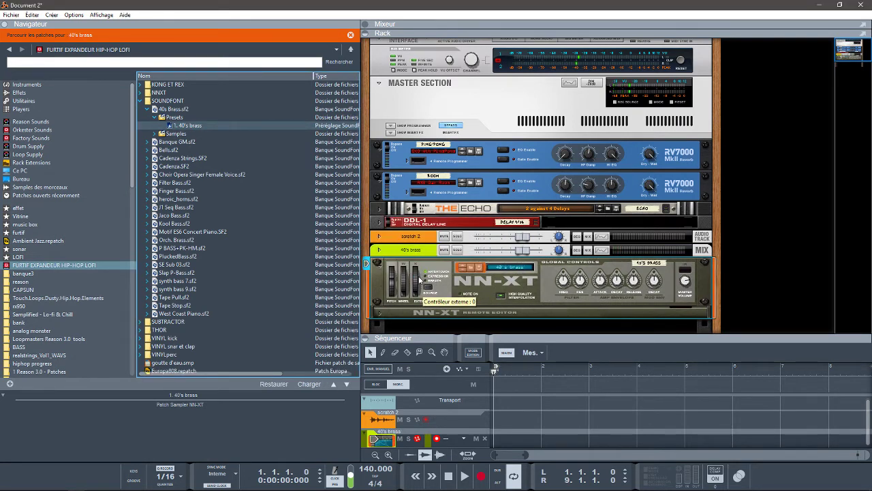
Expand the presets of Banque GM.sf2 and load Music Box, followed by Marimba, into the NN-XT
click(147, 142)
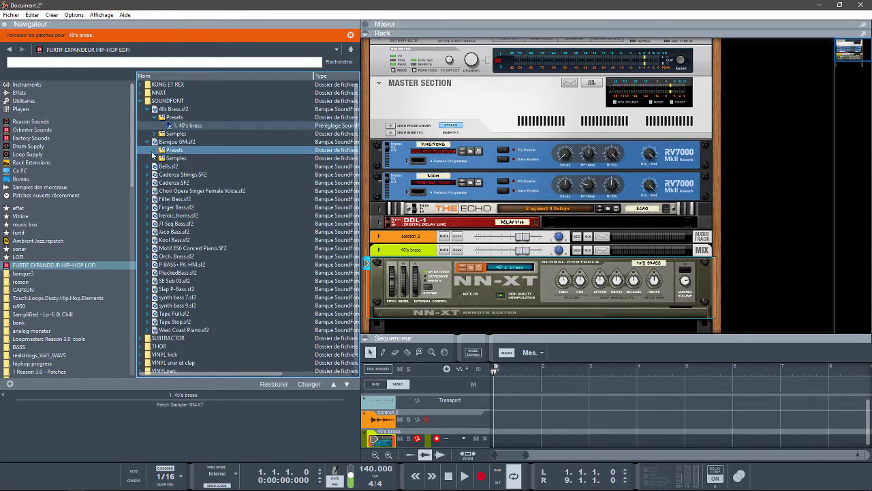
click(152, 151)
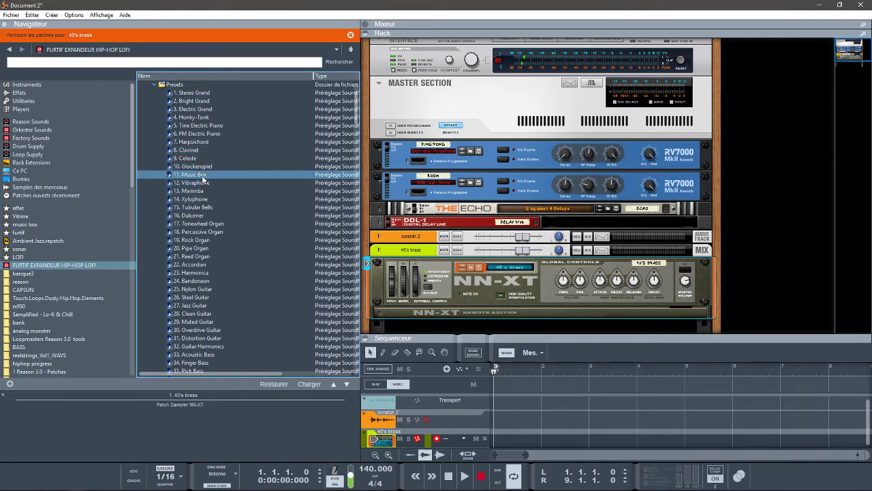
drag(202, 179, 452, 275)
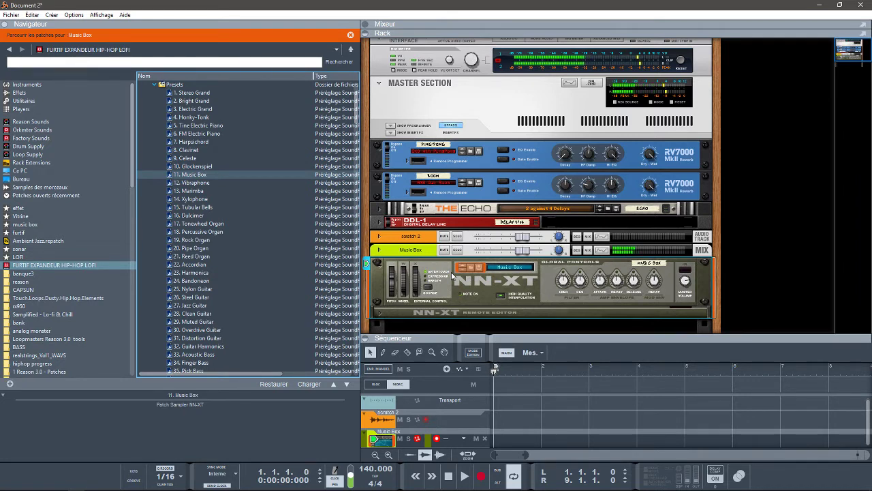
click(186, 182)
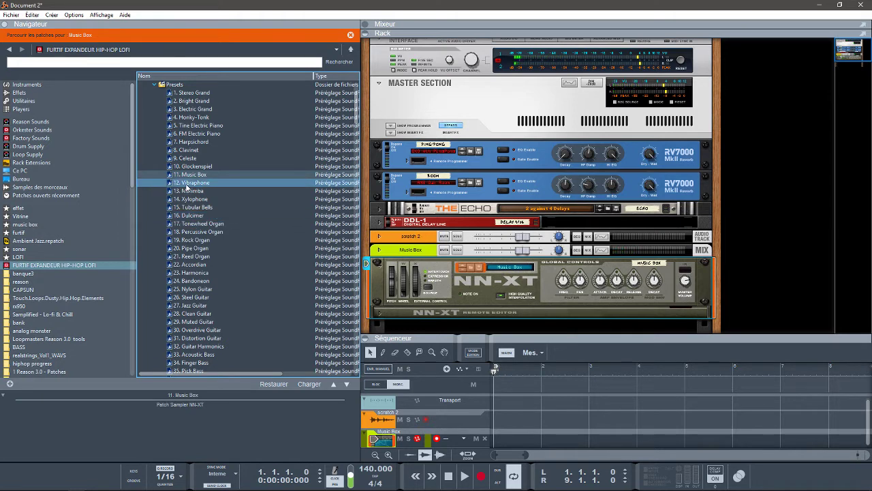
click(187, 191)
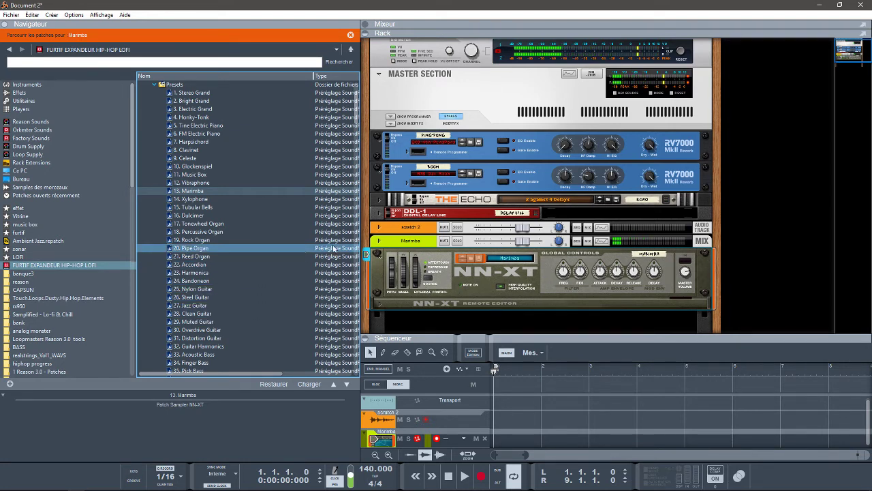
scroll(360, 140, down, 13)
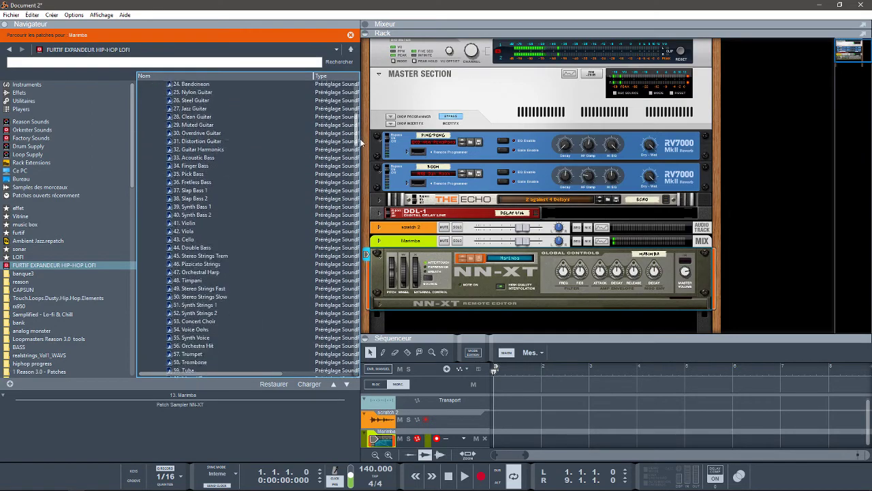
drag(363, 159, 365, 91)
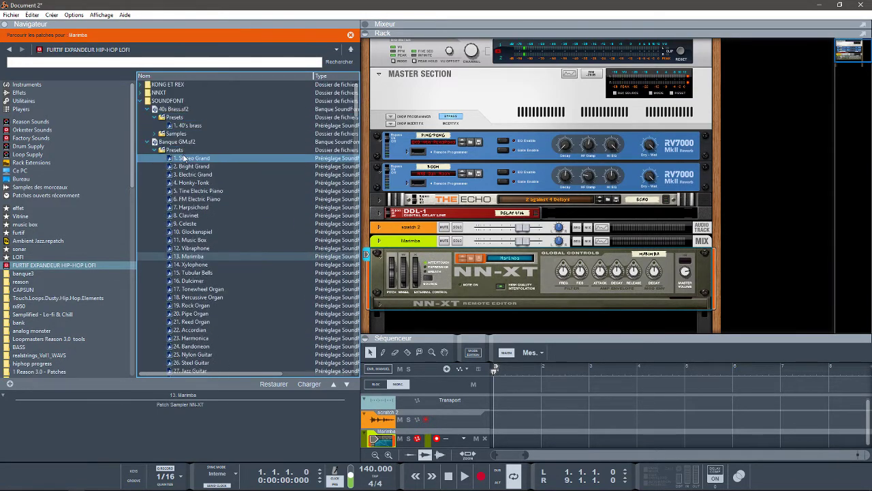
Collapse Banque GM.sf2 and load the Tape Pull preset of Tape Pull.sf2 into the NN-XT
click(160, 150)
click(154, 151)
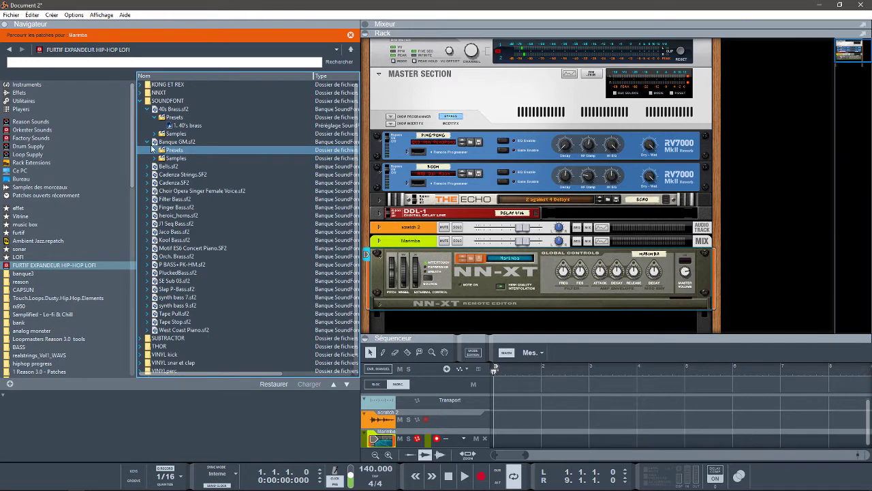
click(148, 142)
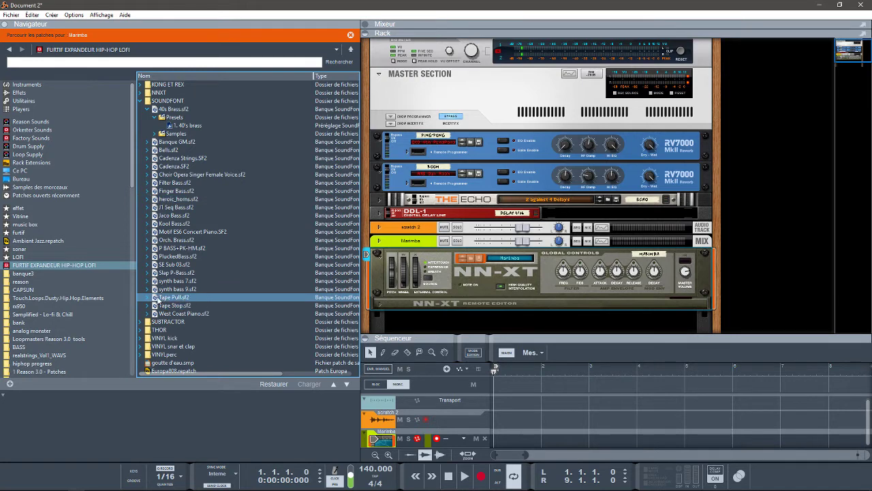
click(149, 298)
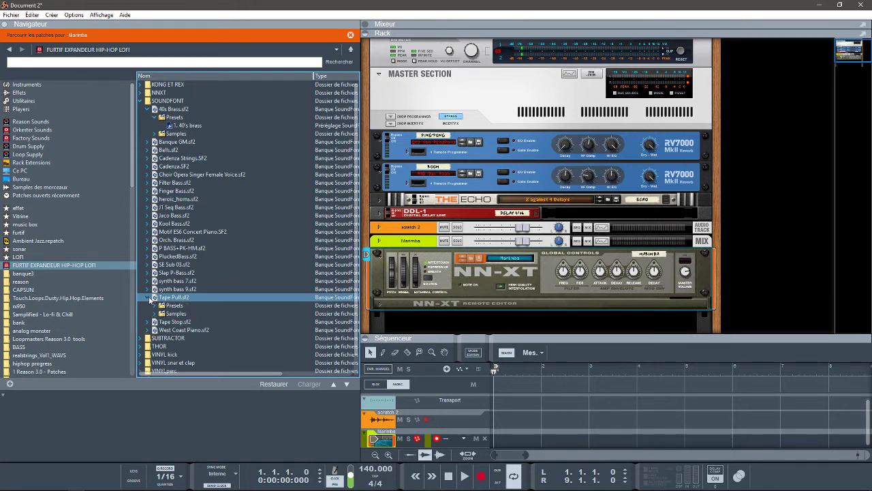
click(182, 314)
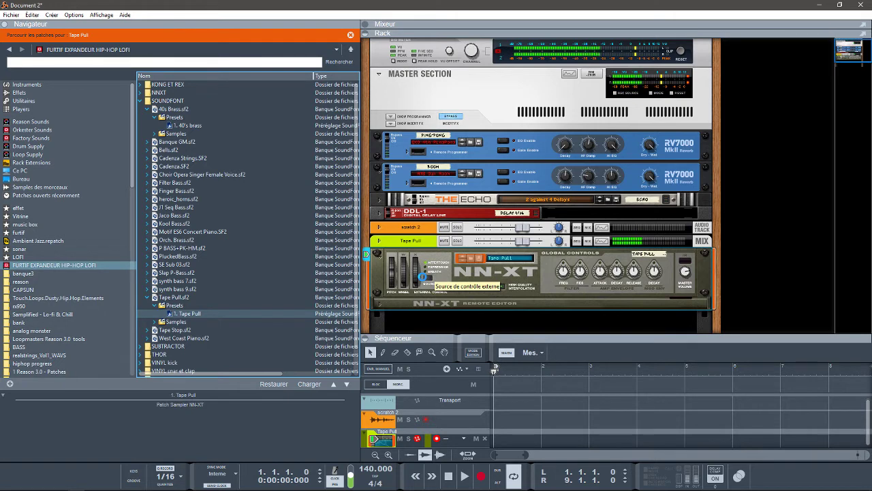
Expand the presets of Tape Stop.sf2 and load the Tape Stop preset into the NN-XT
click(146, 330)
click(154, 338)
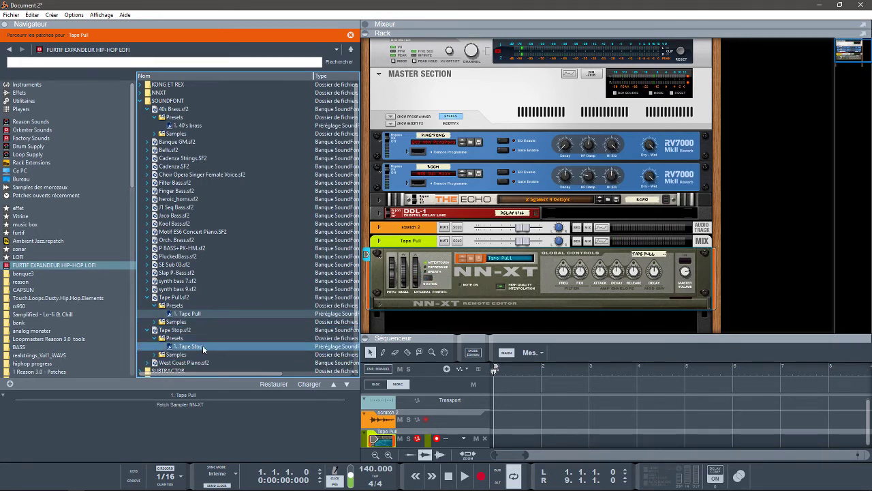
click(195, 346)
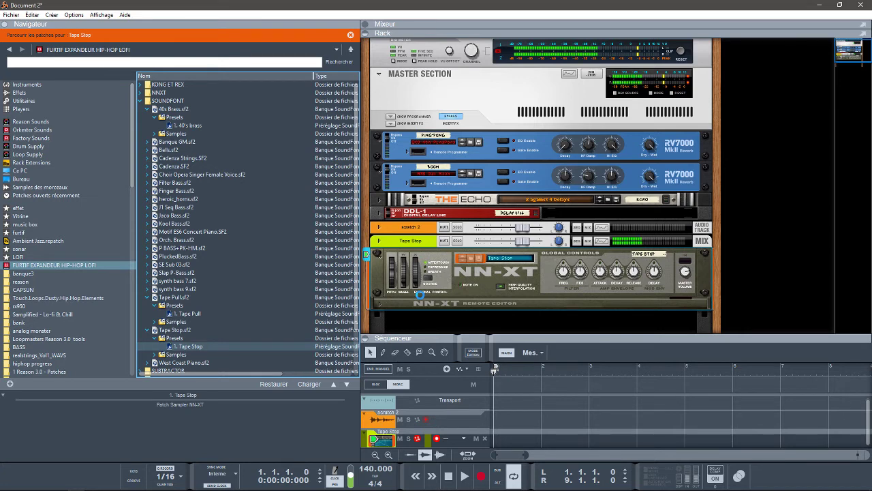
Expand the presets of synth bass 9.sf2 and load Synth Bass 9 into the NN-XT
click(158, 297)
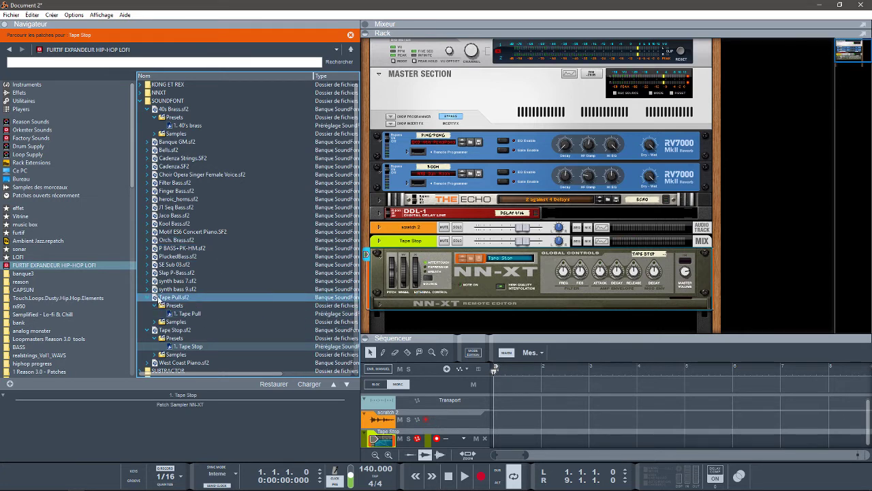
click(148, 290)
click(155, 298)
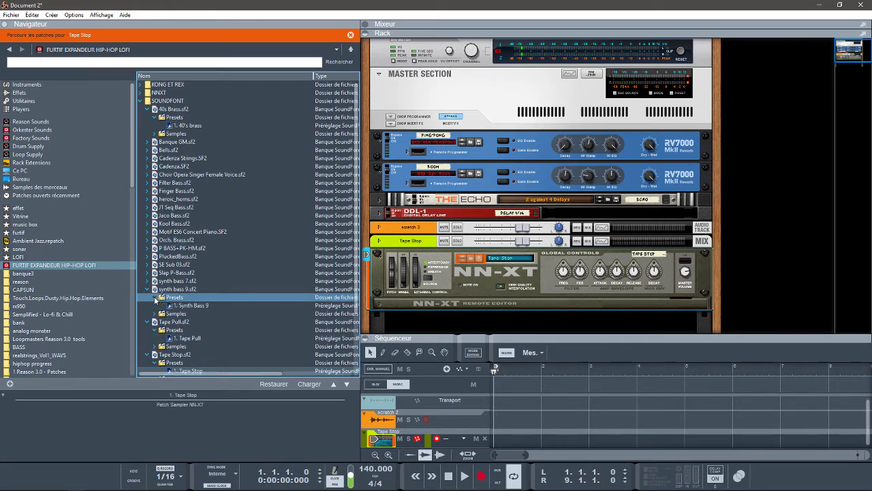
click(192, 305)
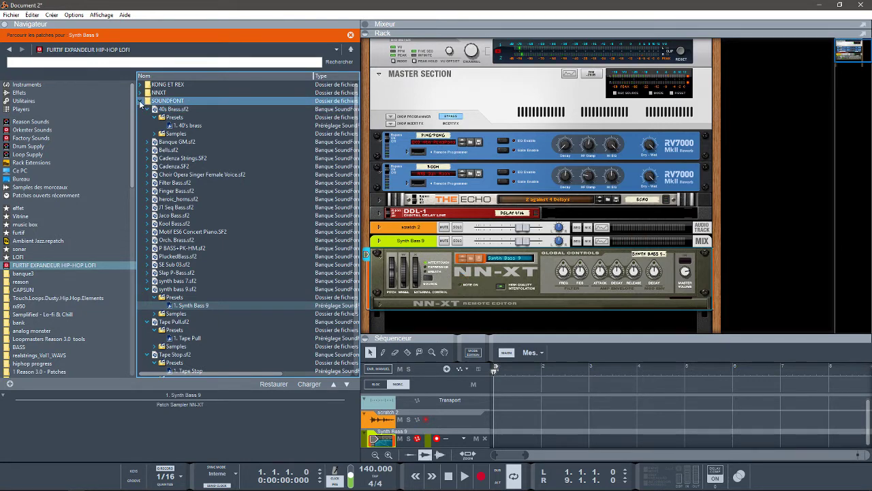
Switch from the SOUNDFONT folder to the SUBTRACTOR folder and replace the NN-XT with the 303BassLine.zyp patch
click(139, 102)
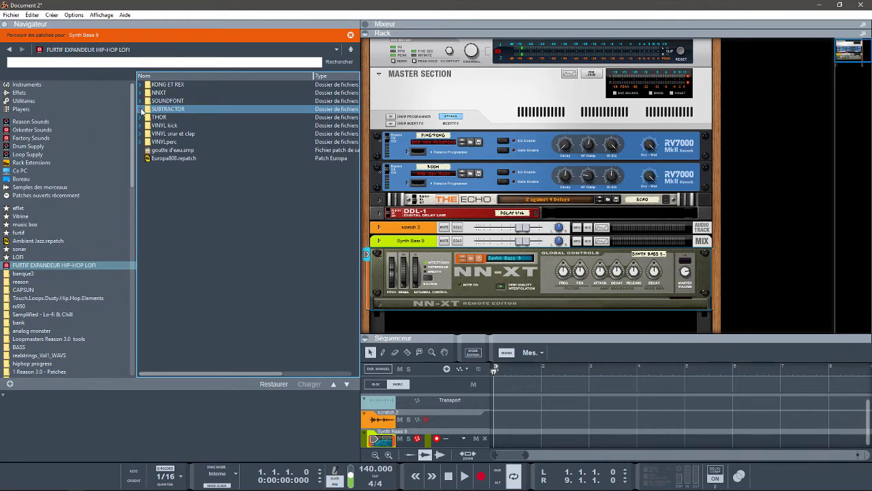
click(141, 109)
click(158, 118)
drag(158, 117, 432, 277)
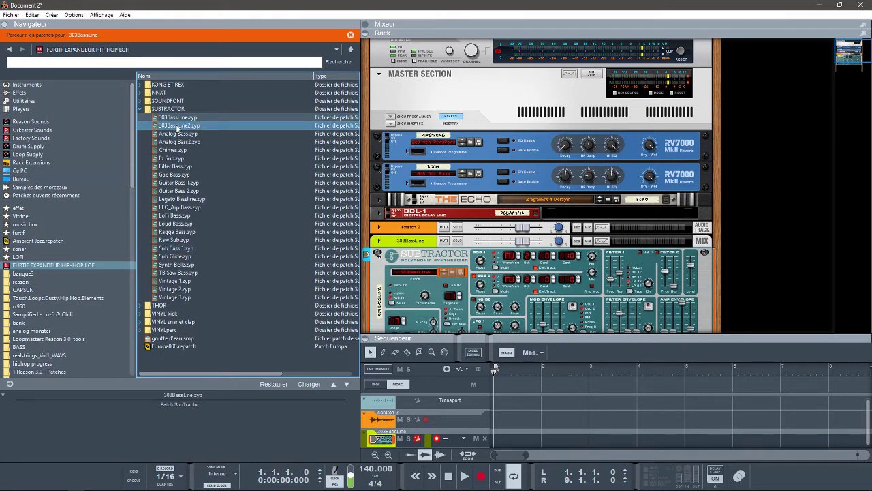
Load 303BassLine2.zyp, Analog Bass.zyp and Analog Bass2.zyp one after another into the SubTractor
drag(179, 125, 447, 301)
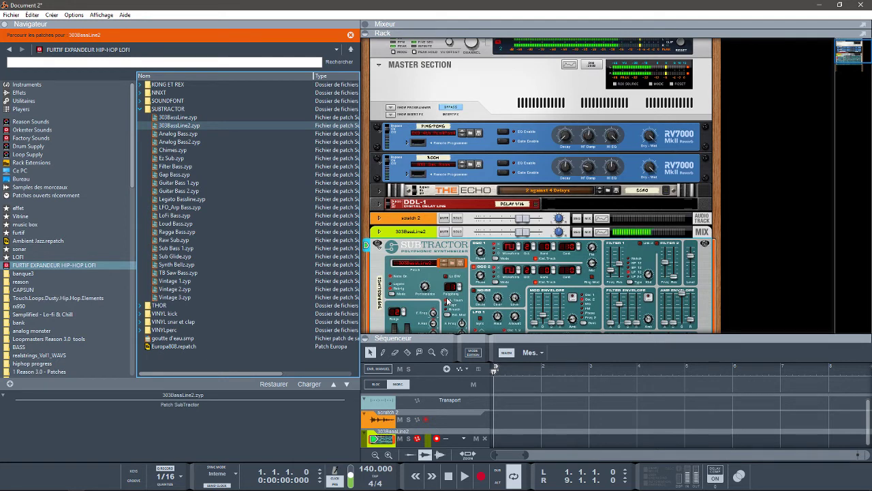
drag(190, 136, 459, 276)
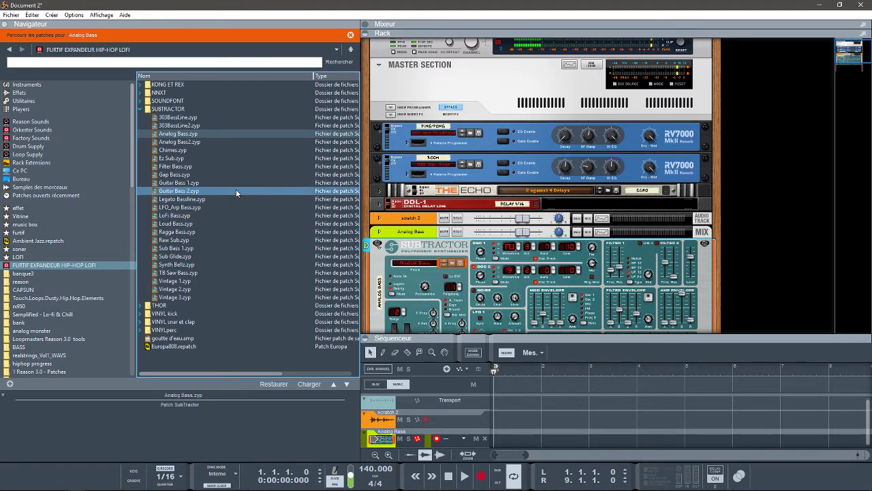
click(182, 143)
drag(182, 143, 437, 265)
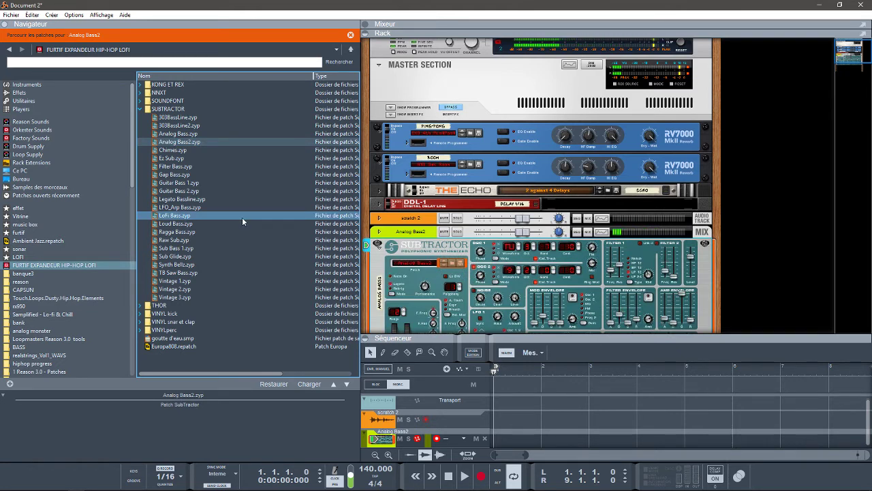
Load Chimes.zyp, Ez Sub.zyp, Guitar Bass 1.zyp and Ragga Bass.zyp one after another into the SubTractor
click(181, 150)
drag(180, 152, 461, 274)
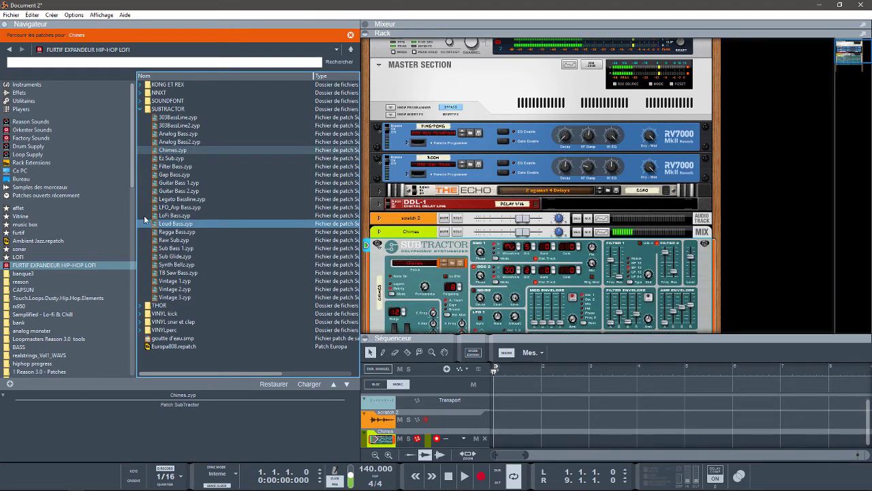
drag(171, 158, 433, 293)
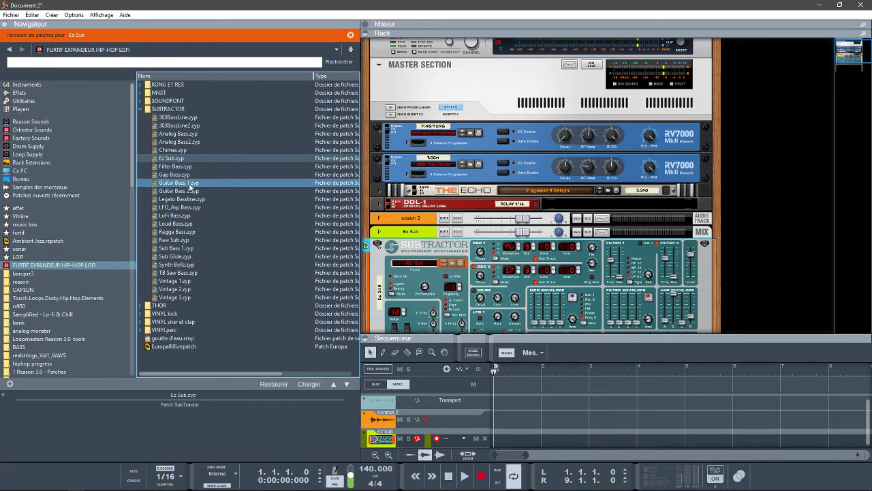
drag(189, 182, 433, 263)
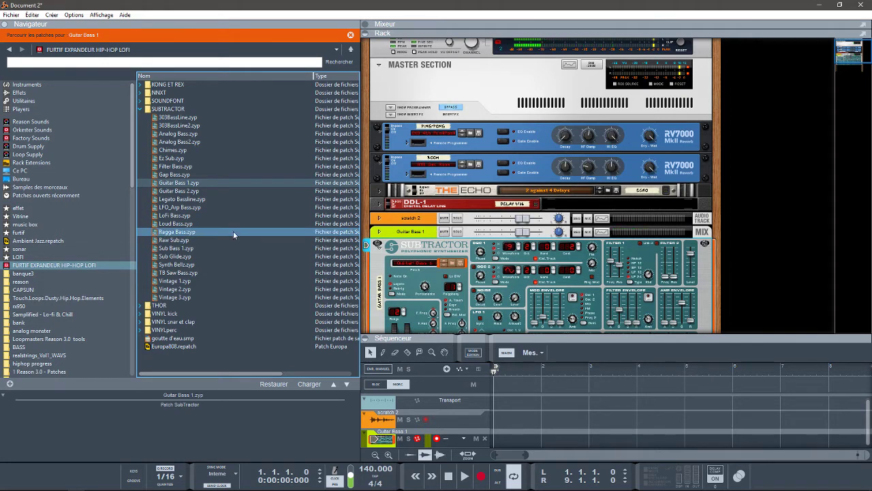
drag(213, 232, 576, 269)
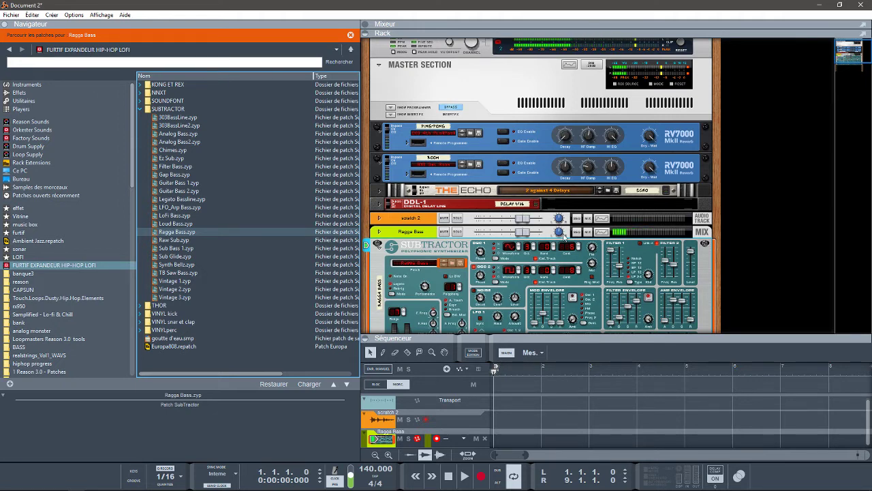
Switch from the SUBTRACTOR folder to the THOR folder and replace the SubTractor with the 50 50.thor patch
click(139, 109)
click(140, 117)
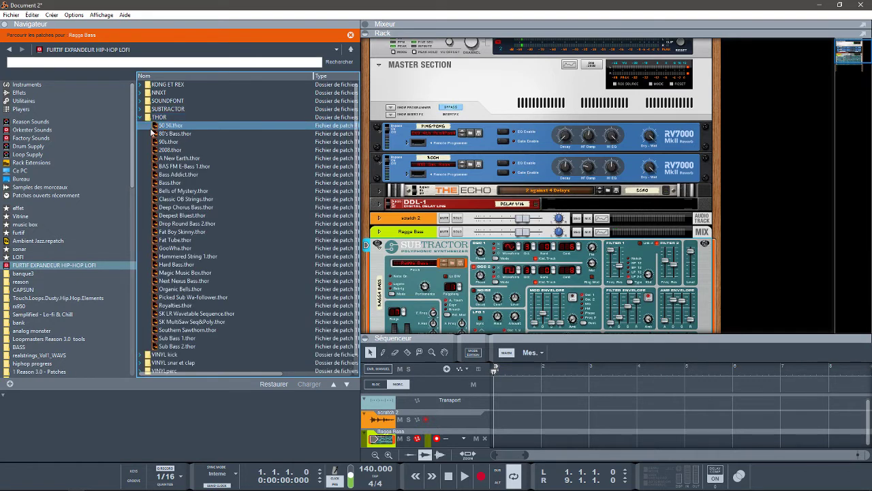
drag(170, 125, 458, 277)
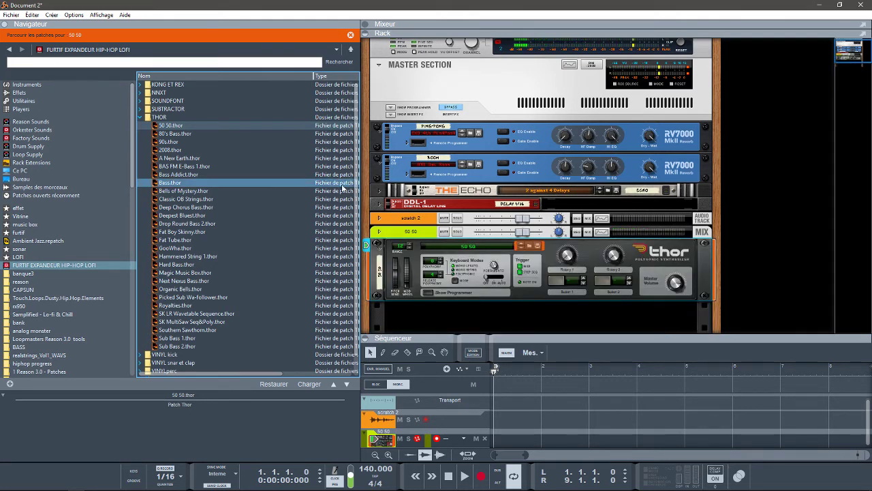
Load 80's Bass, 90s, 2008 and Classic OB Strings one after another into the Thor
click(522, 246)
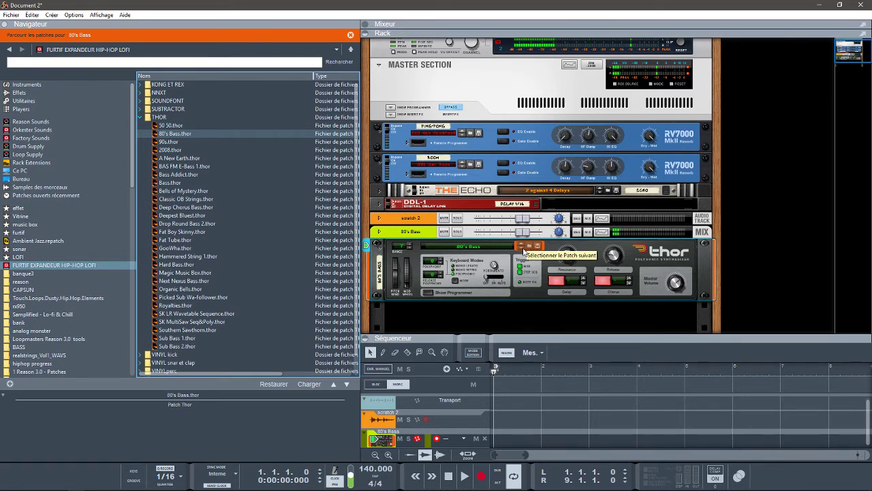
click(166, 143)
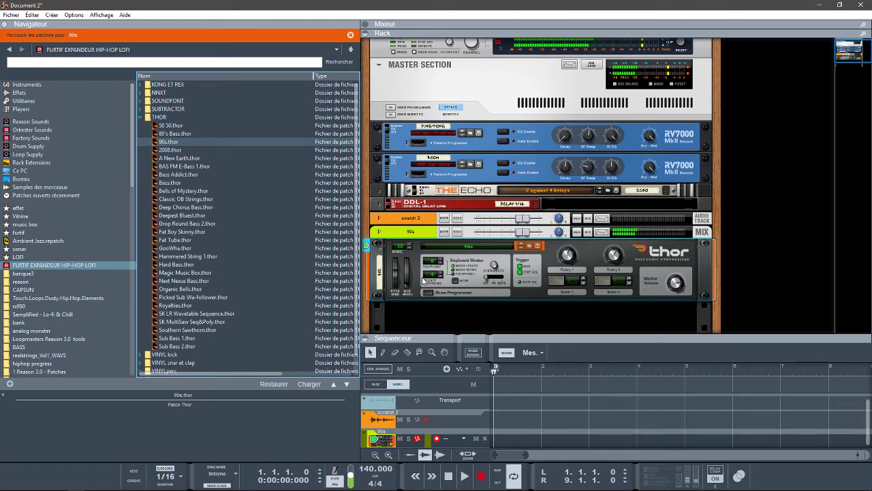
drag(170, 149, 446, 257)
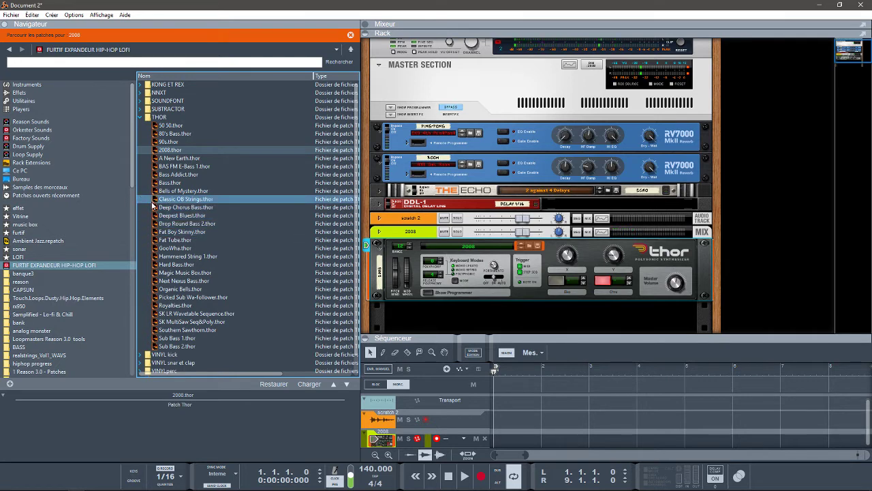
drag(161, 202, 456, 263)
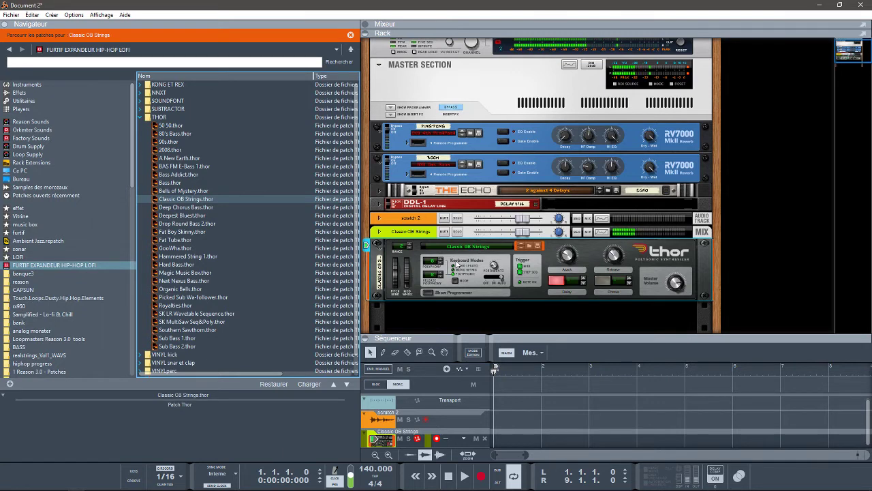
Switch from the THOR folder to the VINYL kick folder and delete the Thor together with its whole device group
click(139, 117)
click(143, 127)
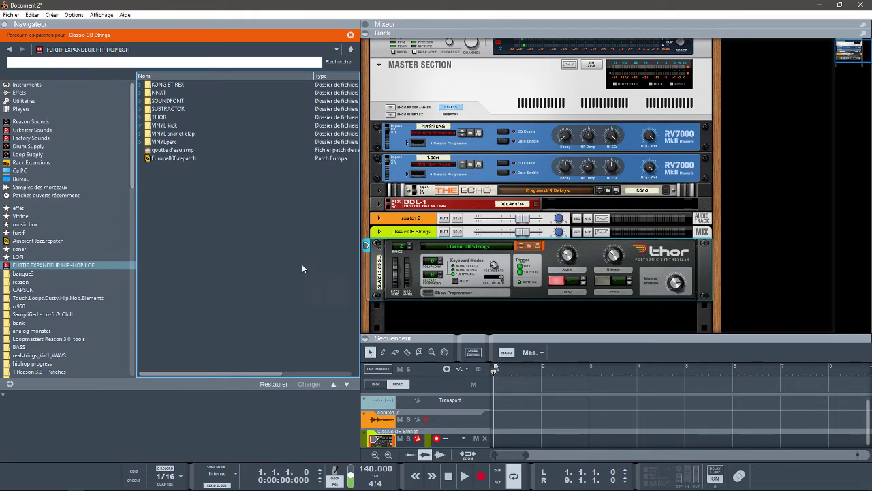
click(494, 273)
key(Delete)
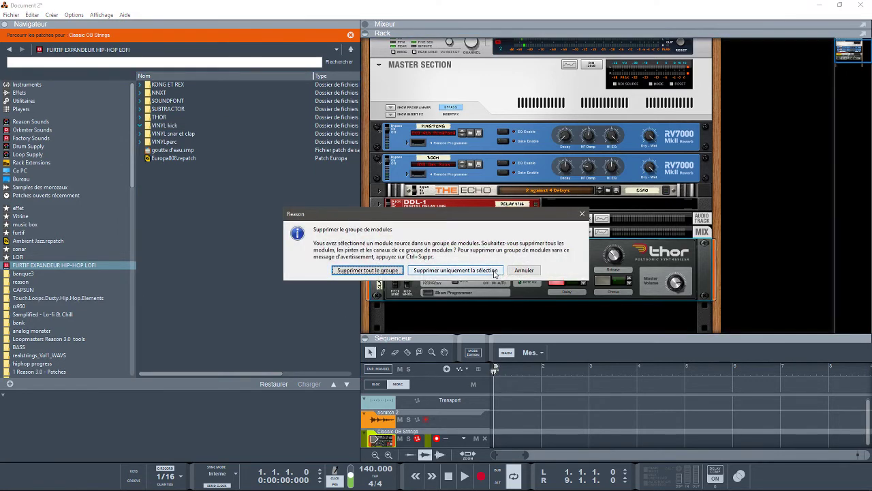
key(Return)
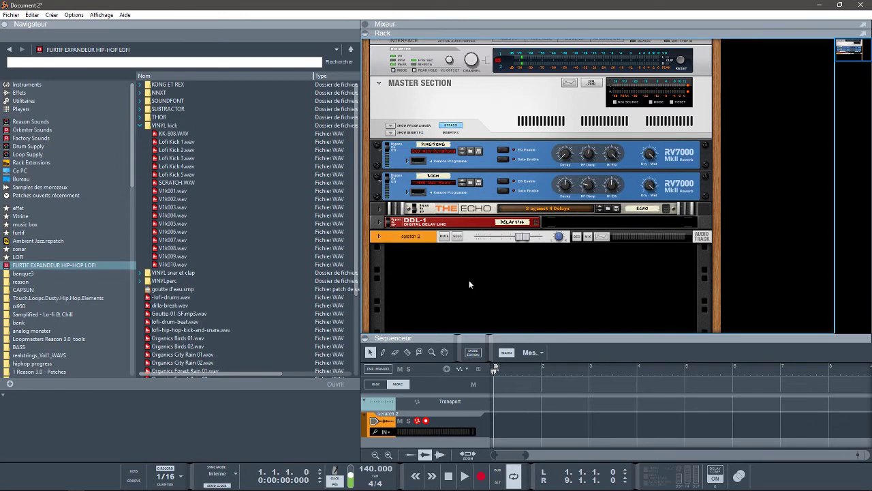
Audition the KK-808, Lofi Kick and SCRATCH samples in the VINYL kick folder
click(176, 134)
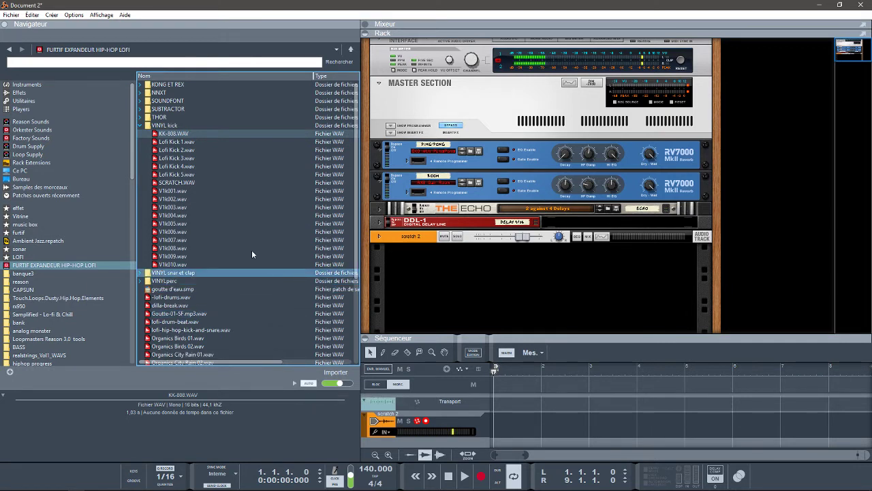
click(193, 143)
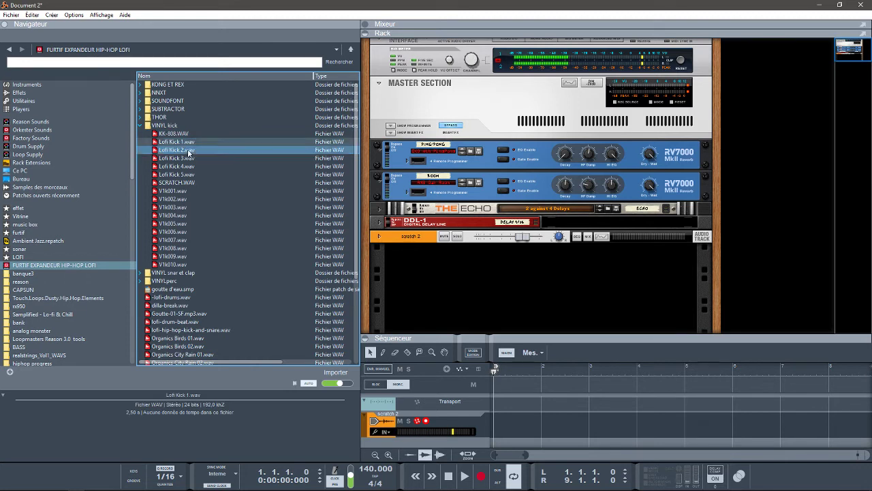
click(185, 159)
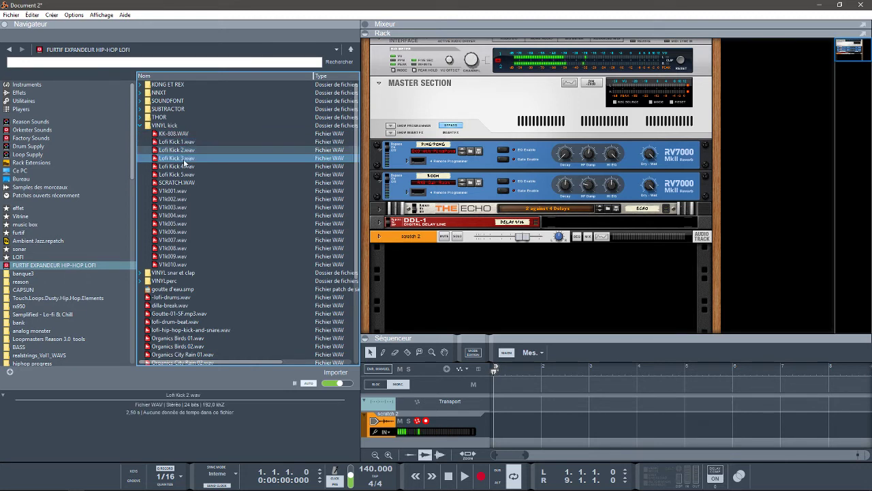
click(182, 167)
click(179, 174)
click(177, 183)
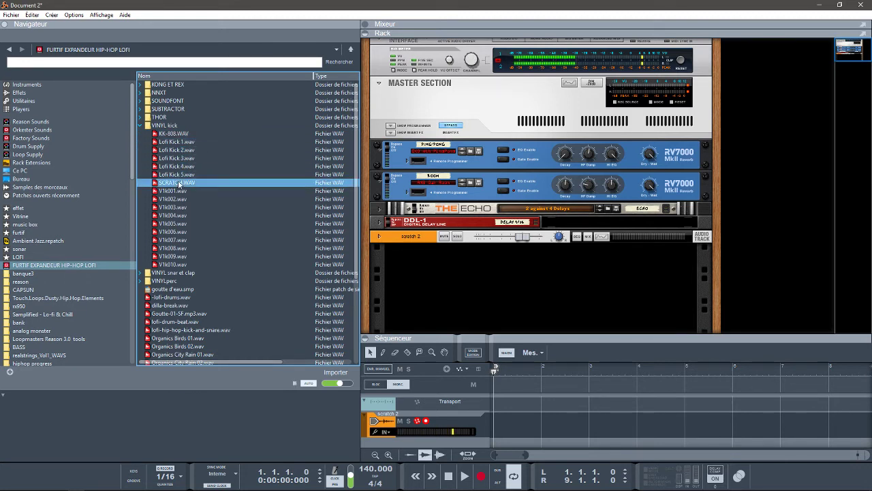
Audition the kick samples from V1k001.wav through V1k010.wav in the VINYL kick folder
click(177, 190)
click(175, 199)
click(175, 208)
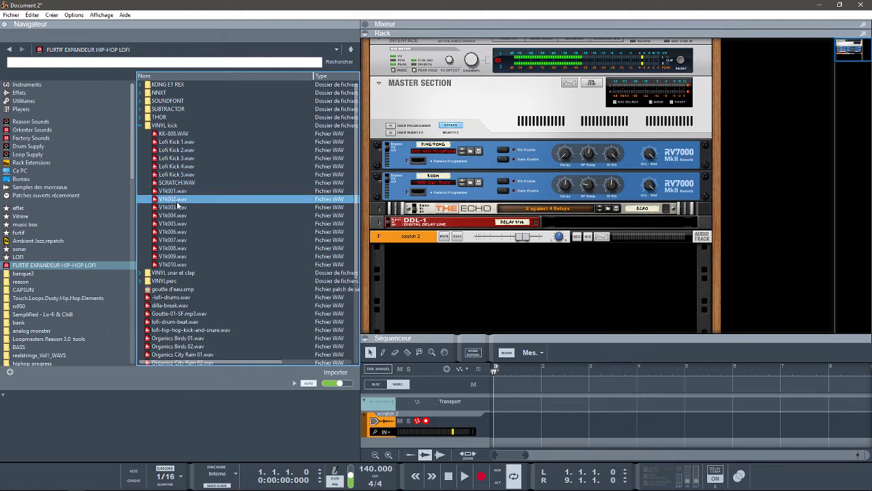
click(174, 215)
click(174, 224)
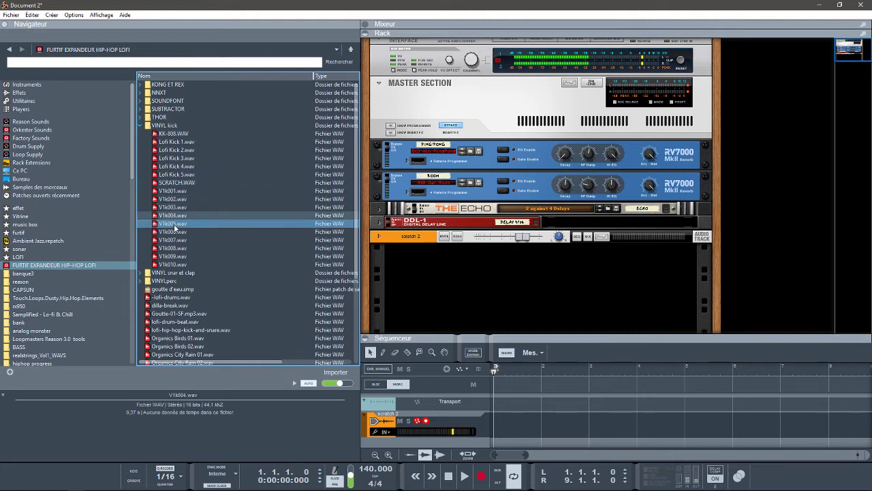
key(Down)
key(Down)
key(Down)
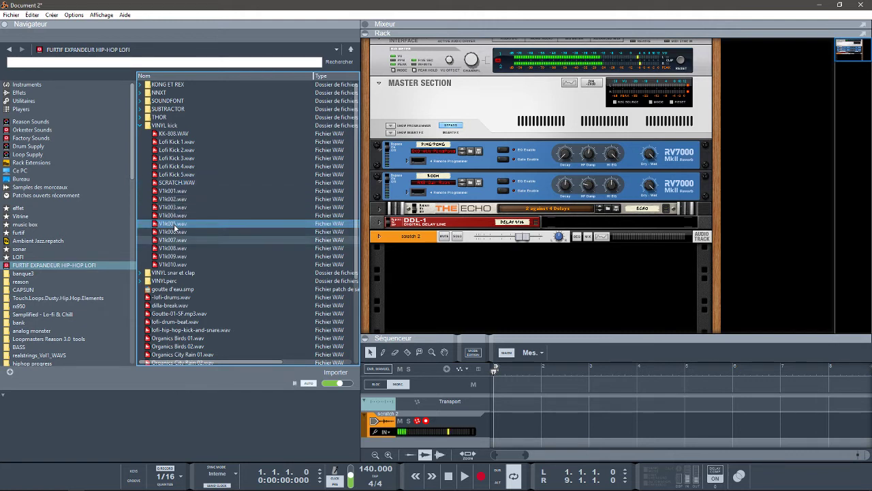
key(Down)
key(Down)
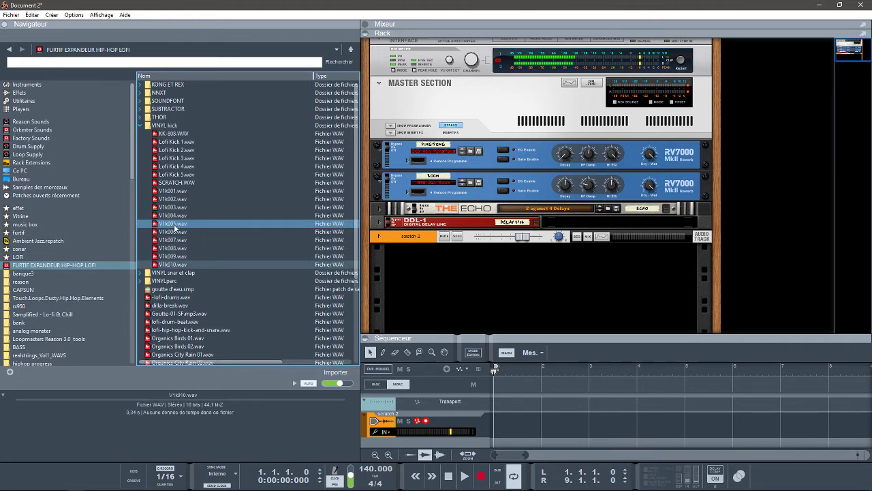
Expand the VINYL snar et clap folder and audition its clap samples from _clap (4).wav through clap (9).wav
click(141, 273)
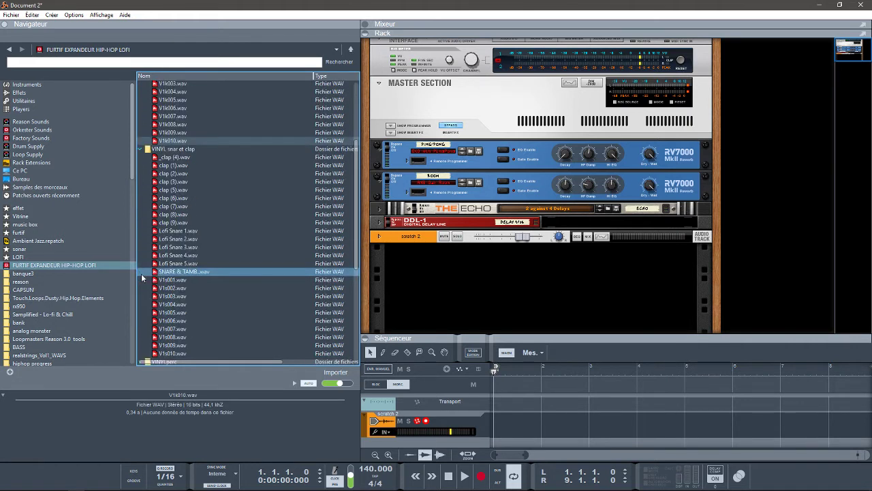
click(181, 157)
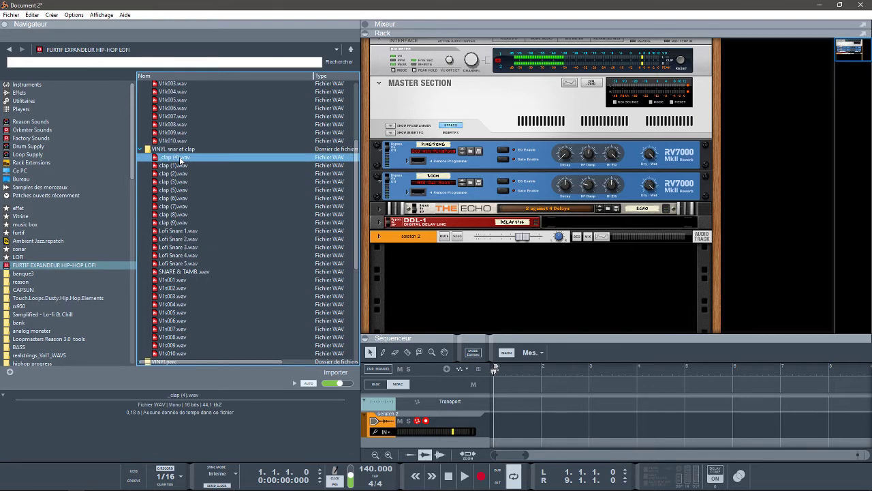
key(Down)
key(Down)
key(Down)
key(Down)
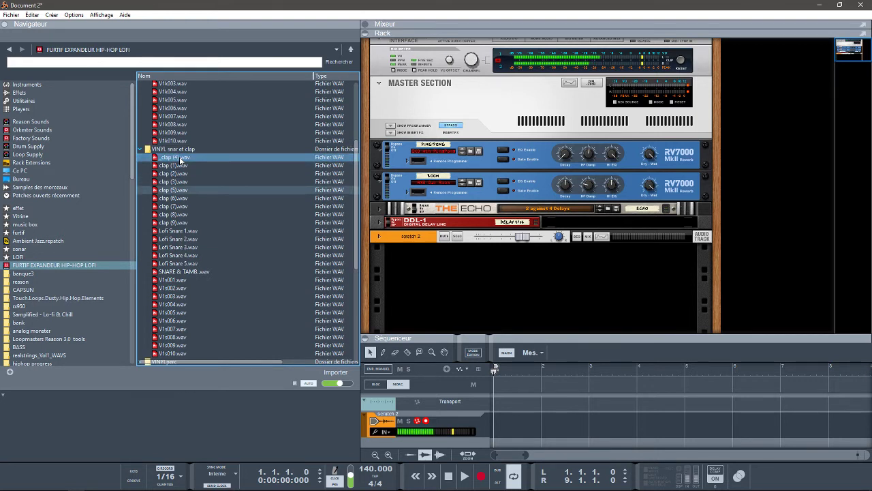
key(Down)
key(Down)
key(Down)
key(Down)
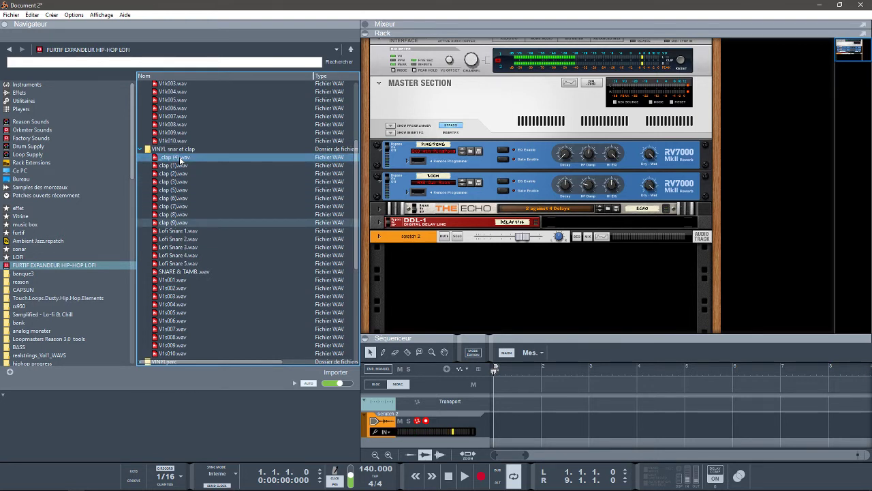
Audition the Lofi Snare 1 to 5 and SNARE & TAMB samples in the VINYL snar et clap folder
key(Down)
key(Down)
key(Down)
key(Down)
key(Down)
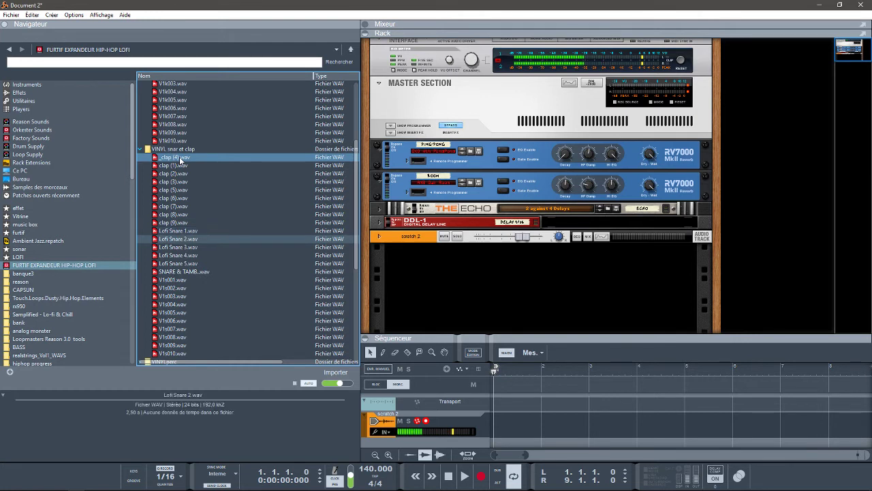
key(Down)
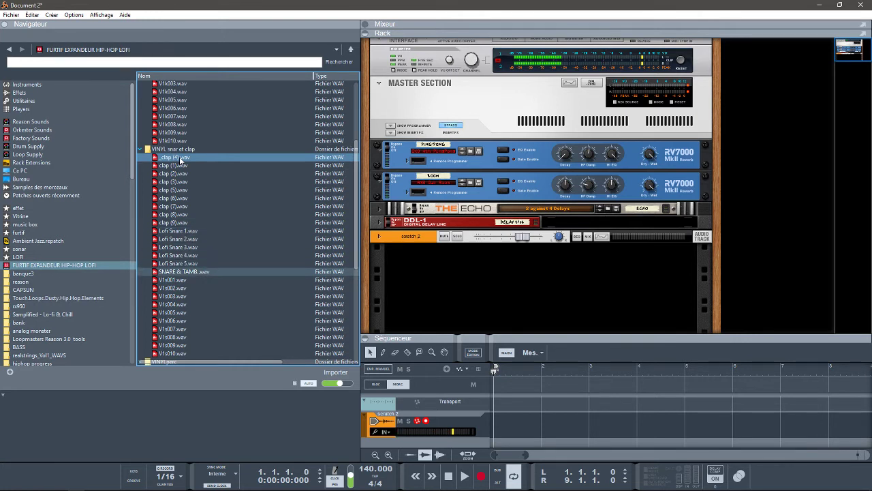
Audition the snare samples from V1s001.wav through V1s010.wav in the VINYL snar et clap folder
key(Down)
key(Down)
key(Down)
key(Down)
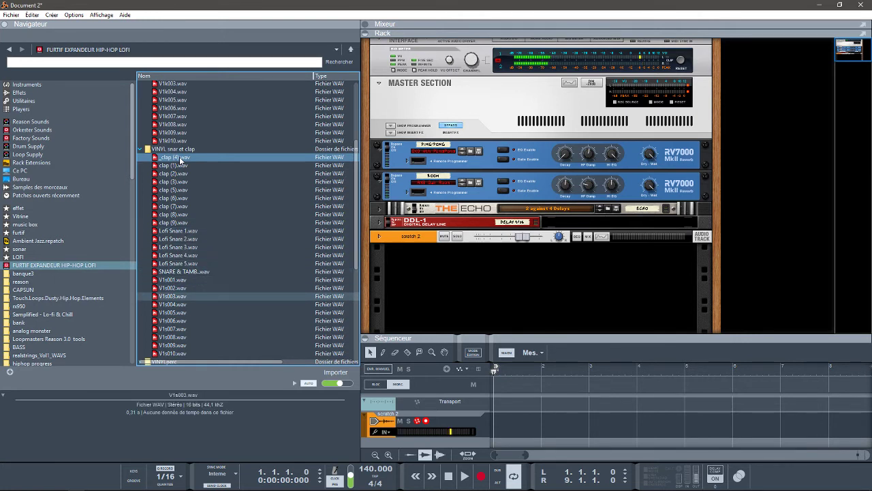
key(Down)
key(Down)
key(Down)
key(Down)
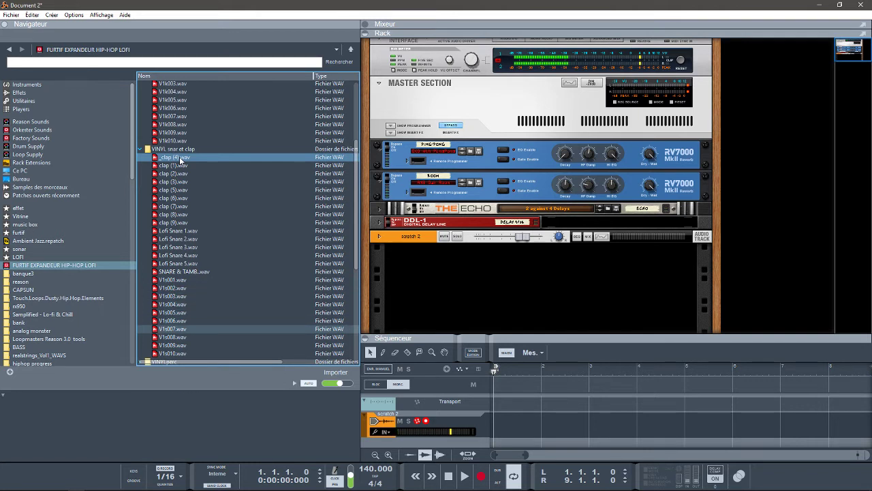
key(Down)
key(Down)
key(Down)
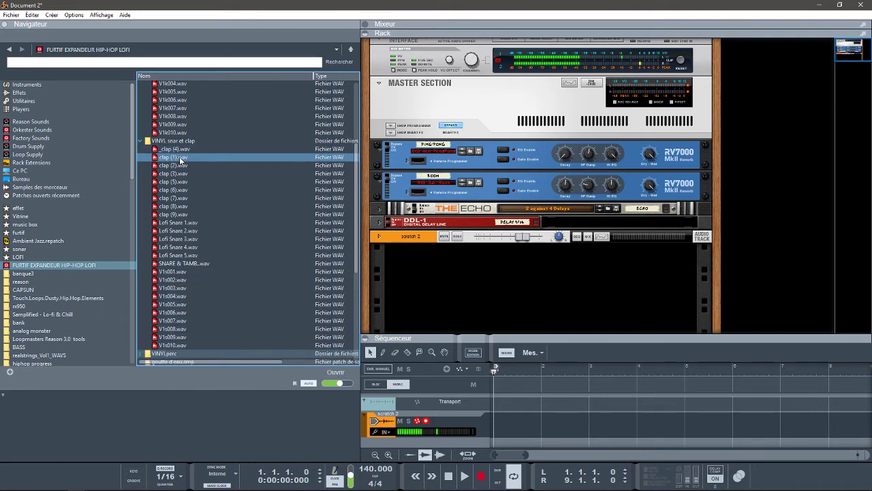
Expand the VINYLperc folder and audition the HH-808, HH-HIP and INDIAN HEAD TAMB samples
click(139, 354)
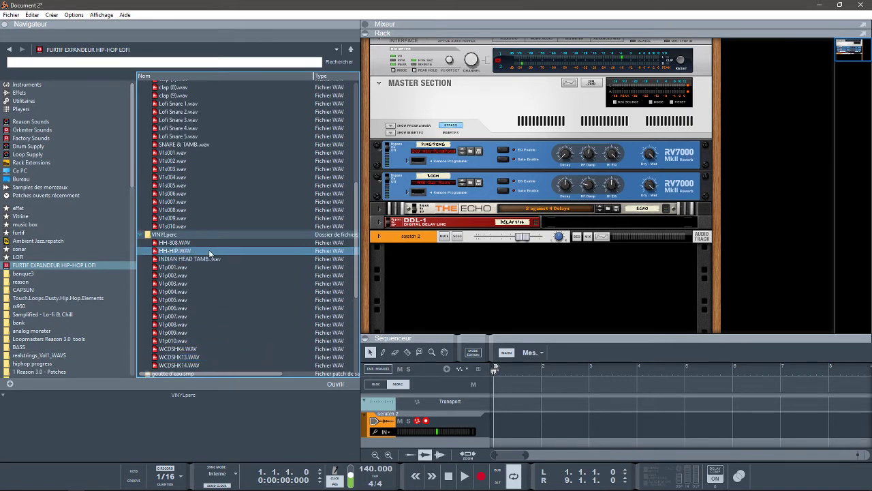
click(174, 243)
key(Down)
key(Down)
key(Down)
key(Down)
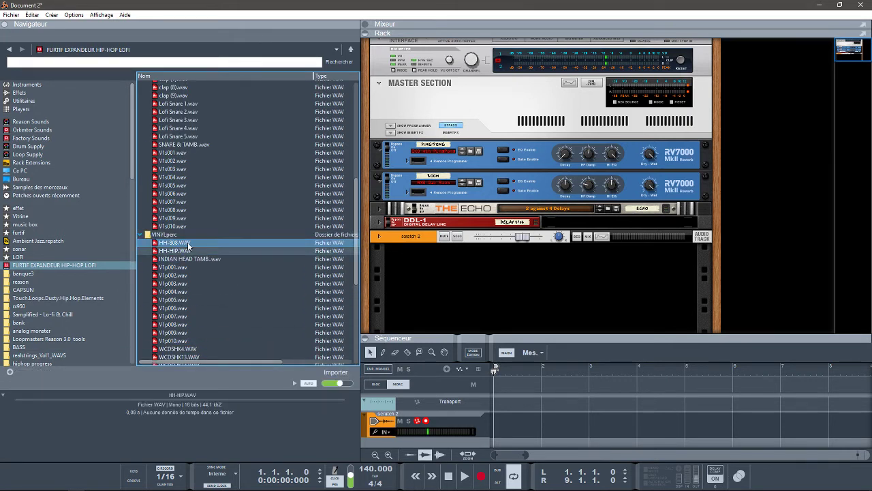
Audition the percussion samples from V1p001.wav through V1p010.wav and the WCDSHK samples in the VINYLperc folder
key(Down)
key(Down)
key(Down)
key(Down)
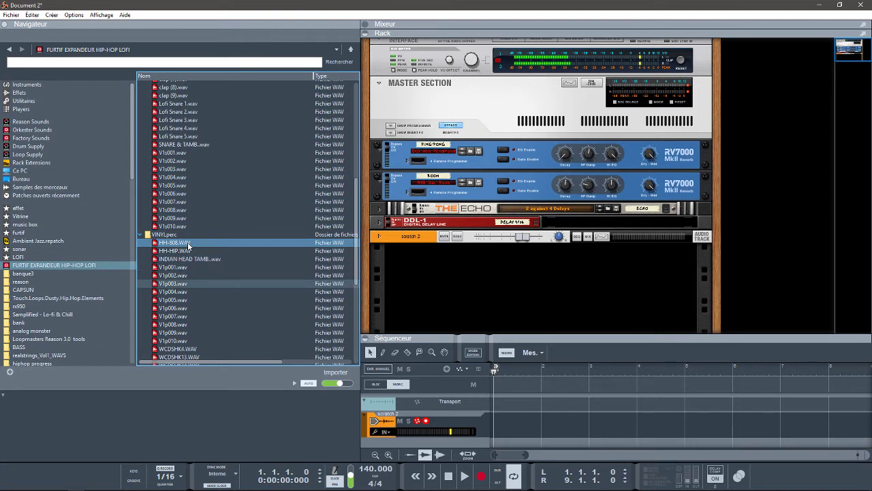
key(Down)
key(Down)
key(Down)
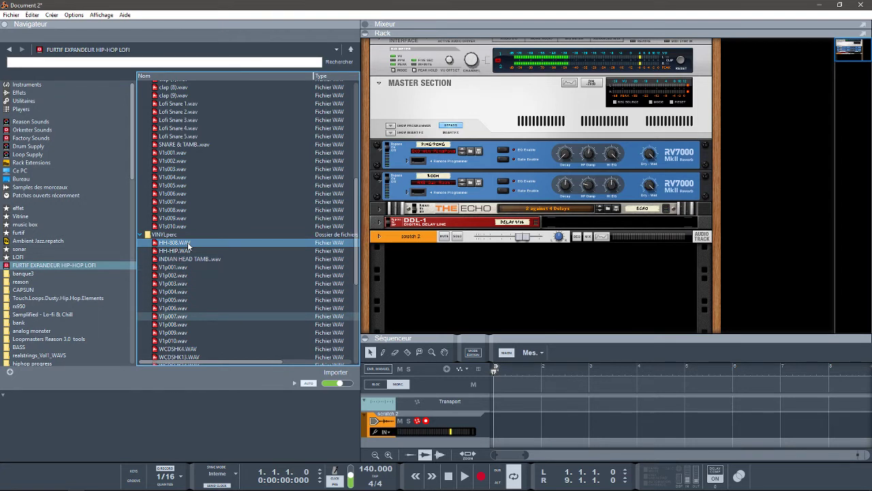
key(Down)
key(Down)
key(Down)
key(Down)
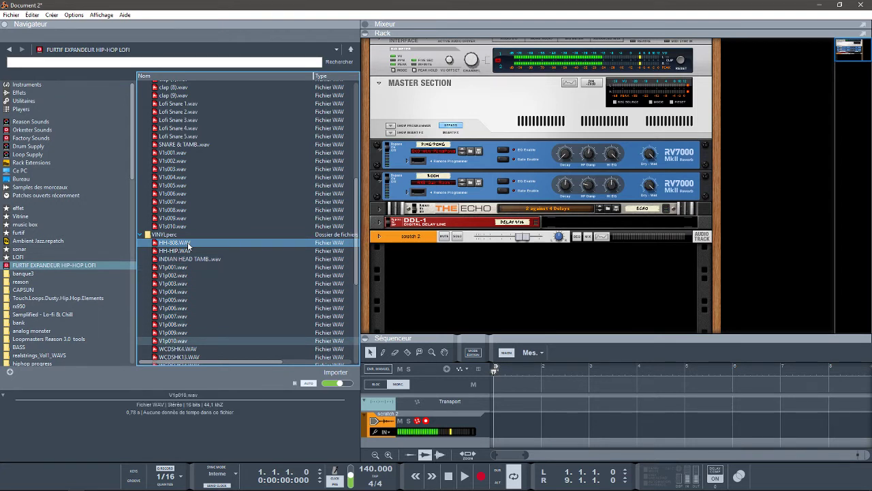
key(Down)
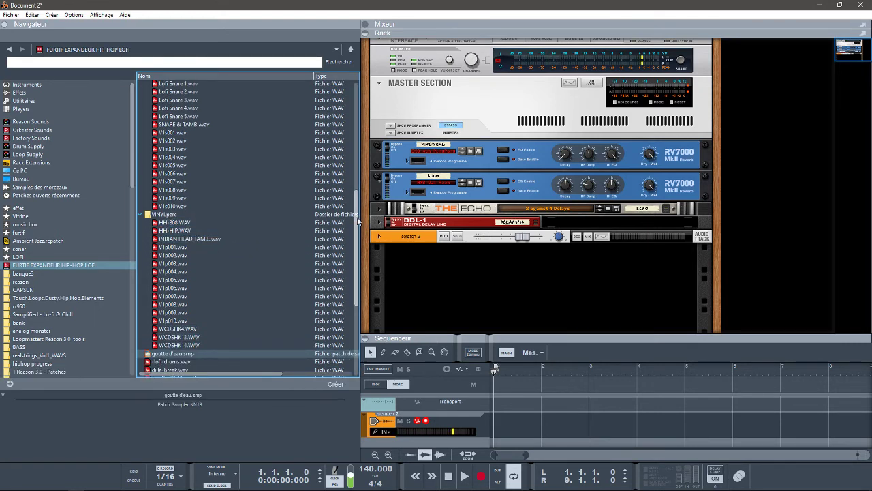
Audition the -lofi-drums, dilla-break, Goutte-01-SF.mp3, lofi-drum-beat and lofi-hip-hop-kick-and-snare samples in the sound bank's root folder
drag(359, 219, 366, 300)
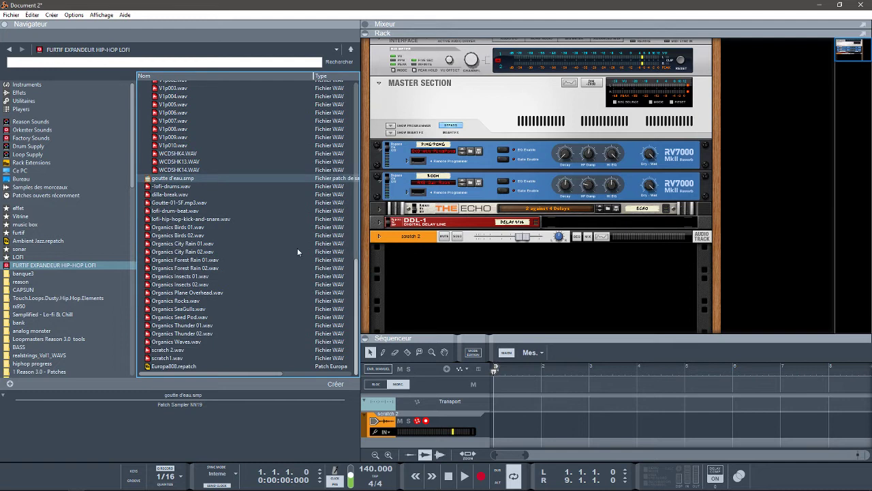
click(178, 187)
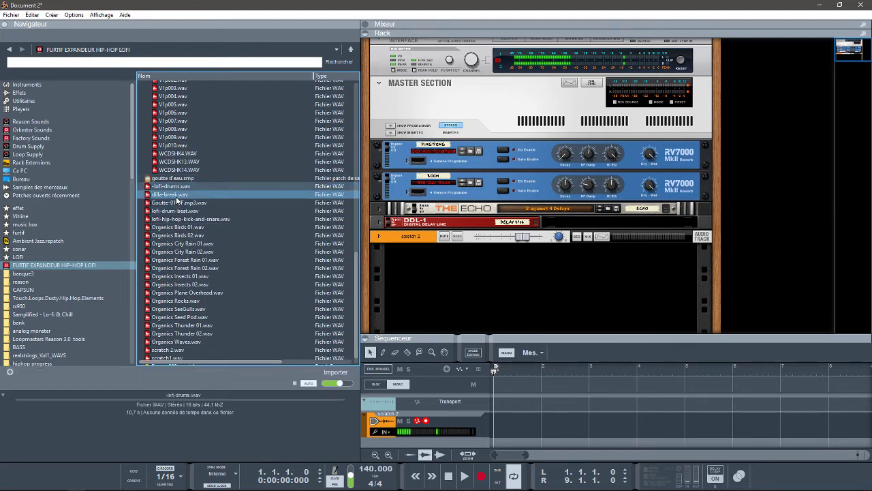
click(177, 197)
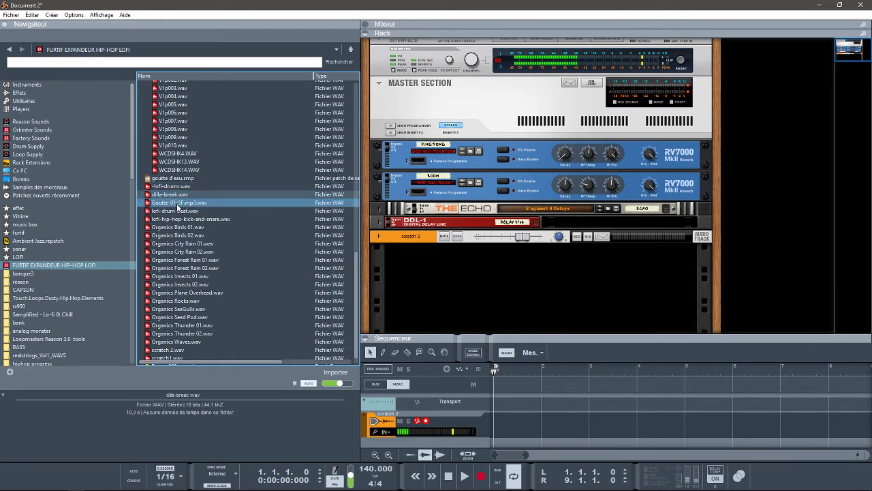
click(177, 203)
click(177, 212)
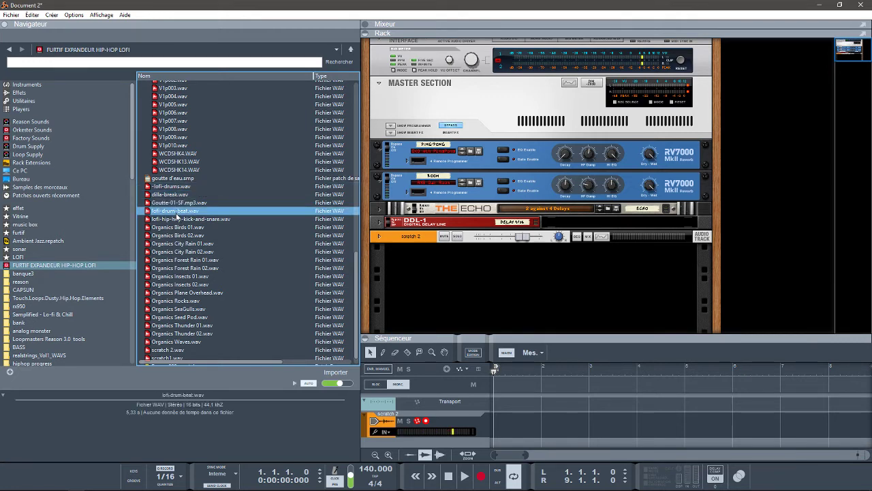
click(176, 220)
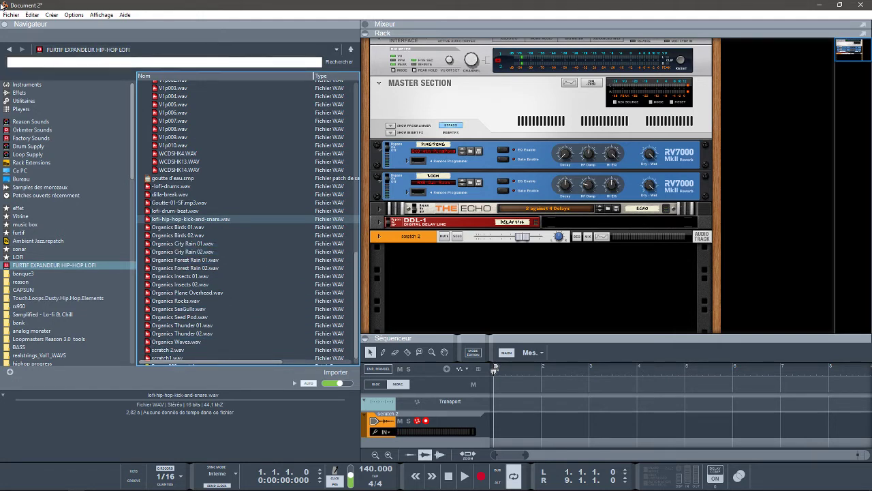
Open the recent song DEMOS.reason and start its playback from bar 1
click(10, 15)
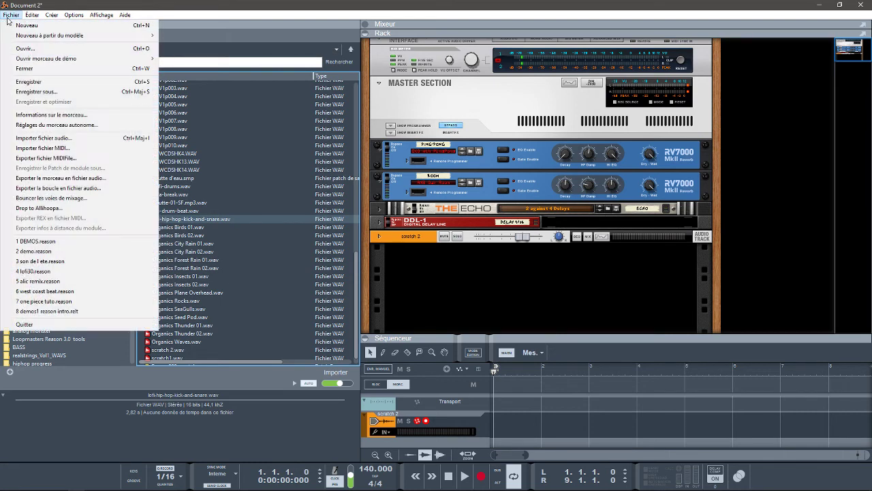
click(82, 242)
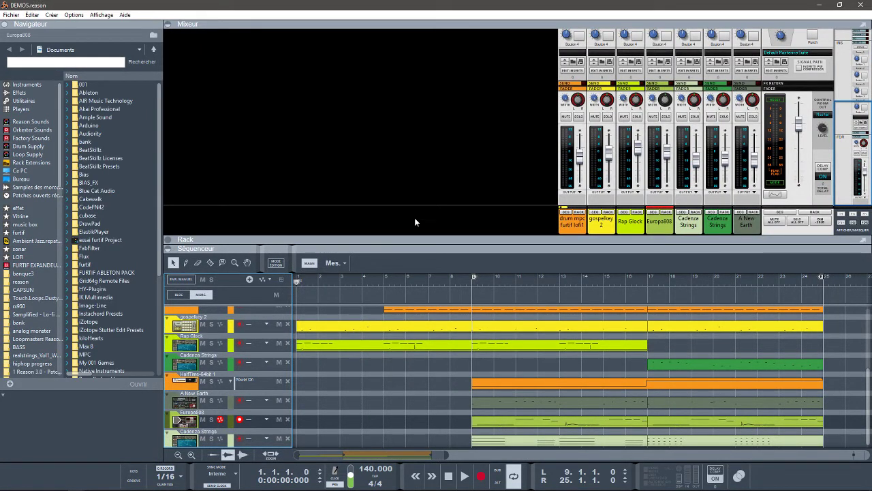
key(space)
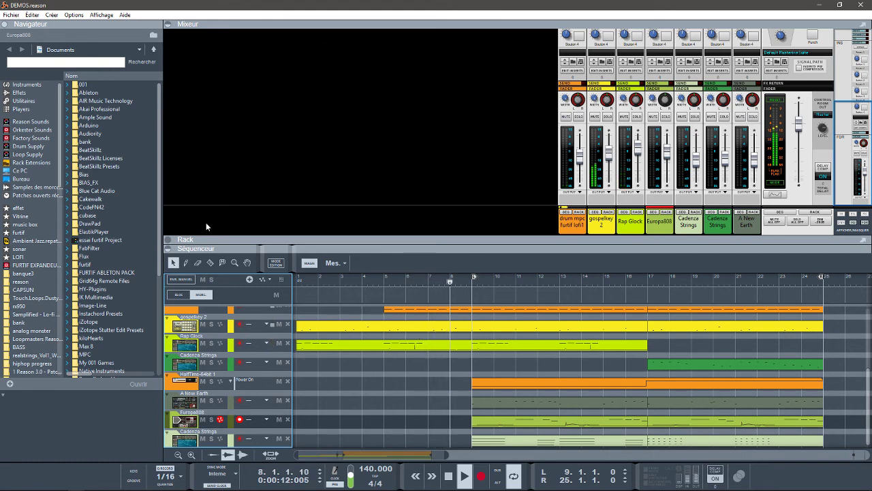
Show the rack and collapse the mixer and sequencer so the rack fills the main area
click(168, 239)
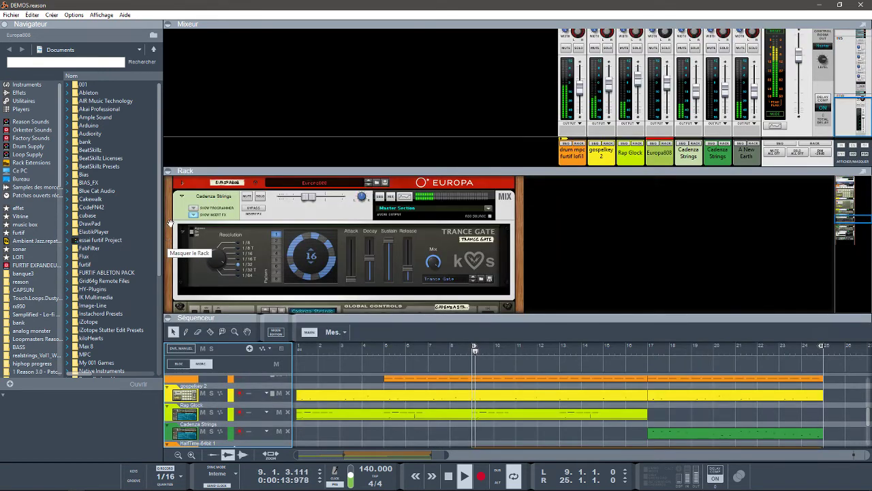
click(168, 24)
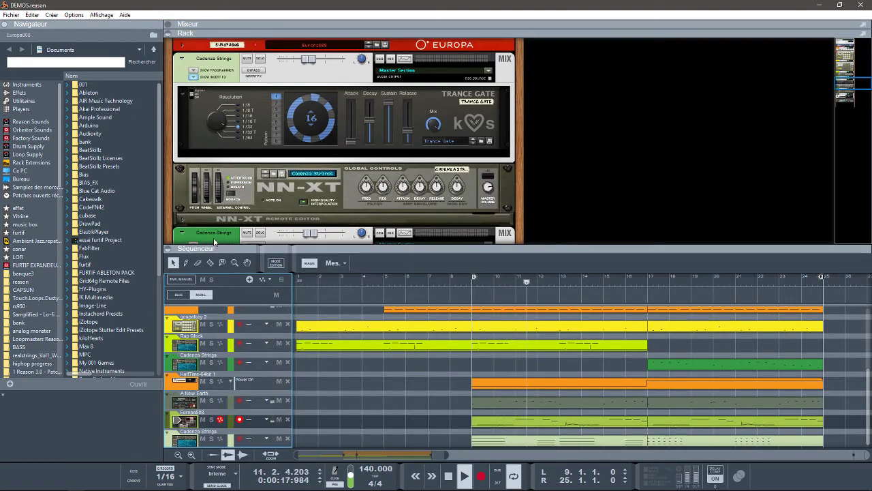
click(167, 248)
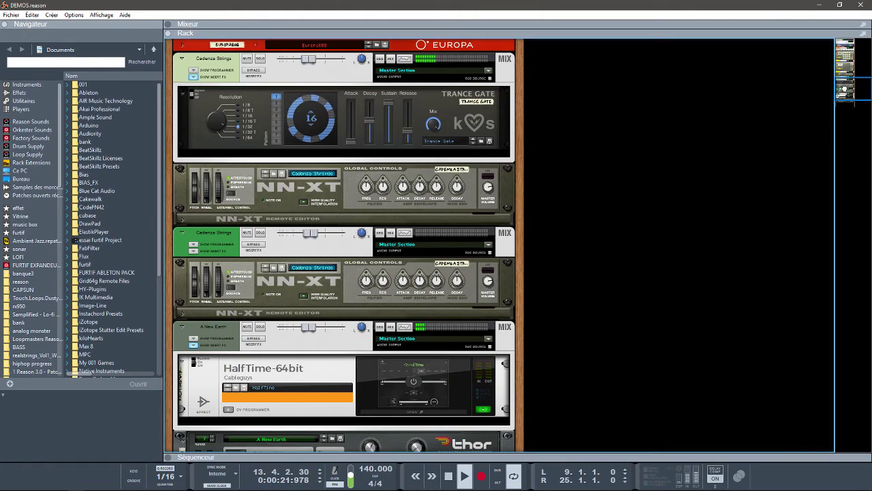
Examine the demo song's rack devices during playback, from the drum mpc furtif lofi1 Kong down to the A New Earth channel
drag(845, 89, 837, 60)
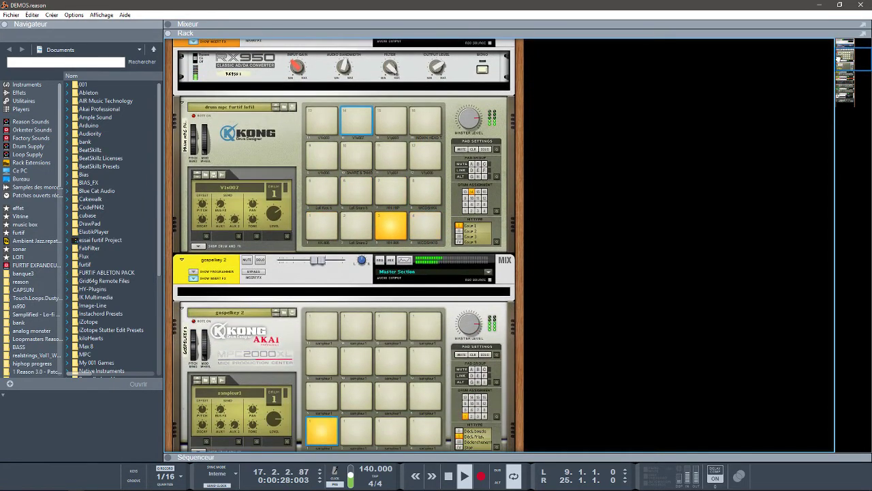
click(481, 109)
key(Down)
key(Down)
key(Down)
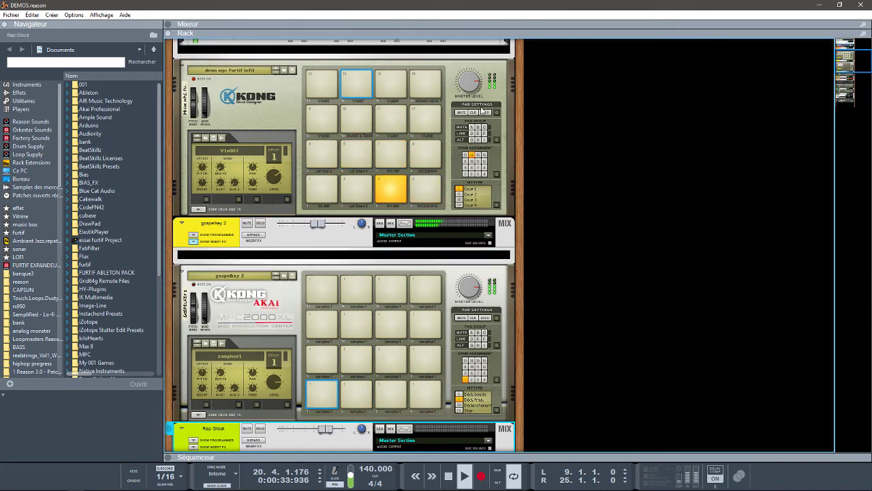
key(Down)
key(Down)
key(Down)
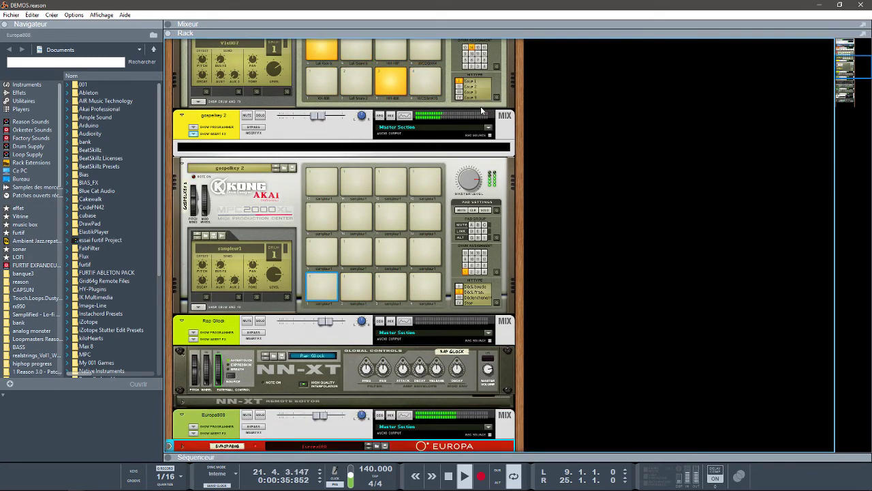
key(Down)
key(Down)
key(Down)
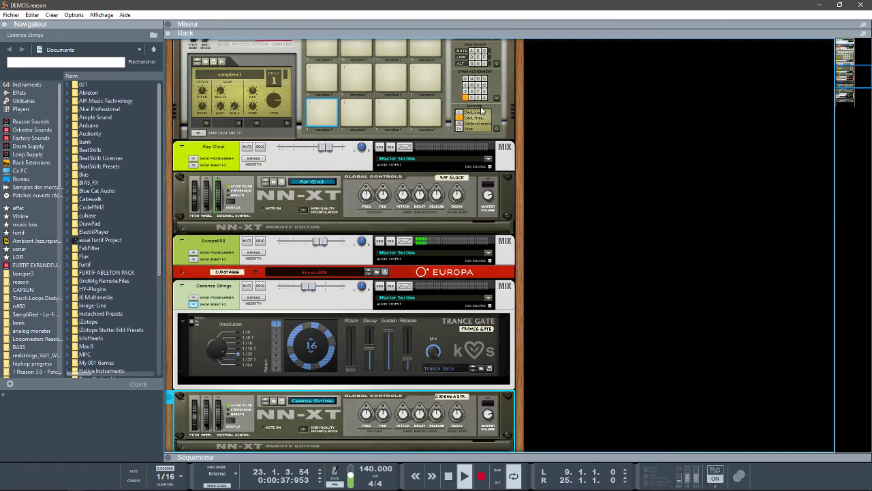
key(Down)
key(Down)
key(Down)
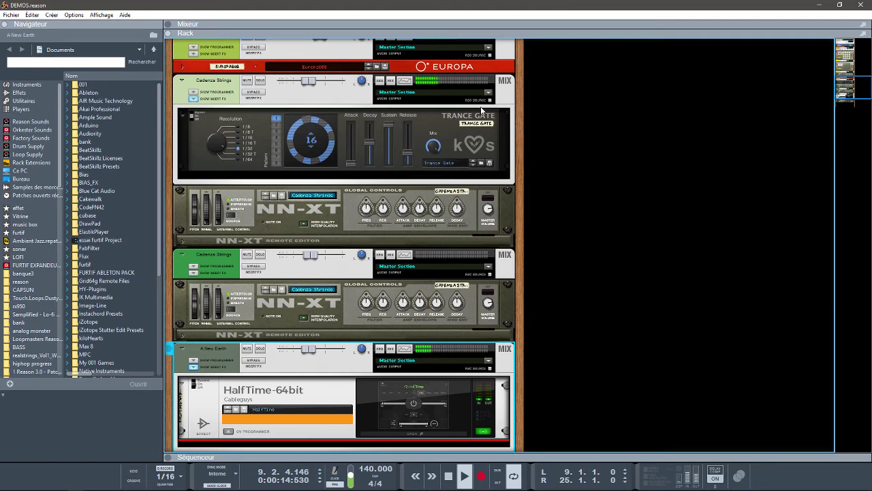
Open the FURTIF EXPANDEUR HIP-HOP LOFI bank in the browser and select the Master Section in the rack
click(32, 267)
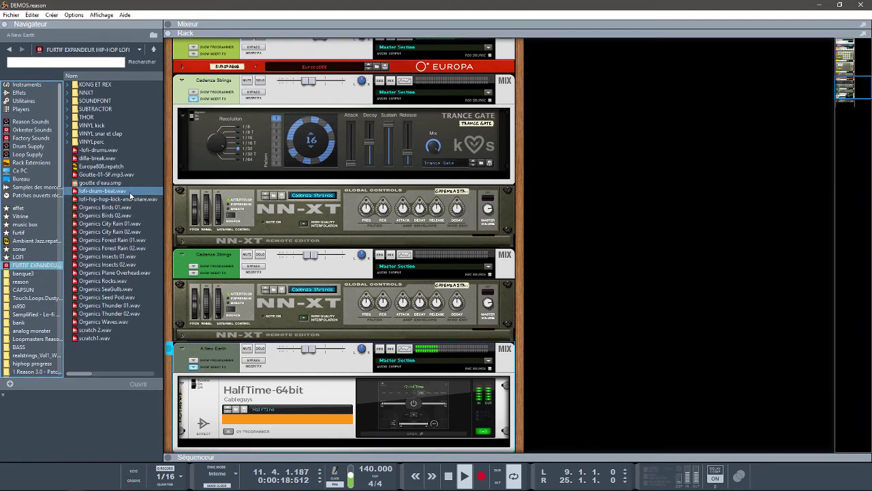
click(592, 145)
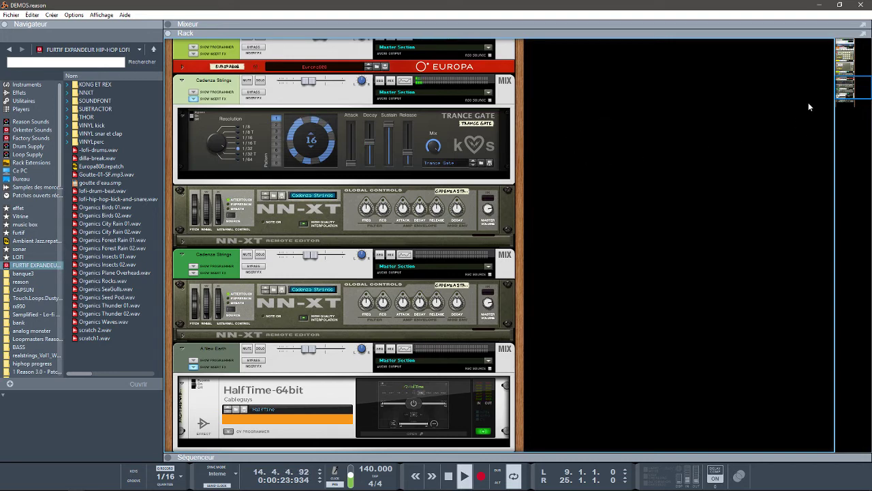
scroll(840, 89, up, 10)
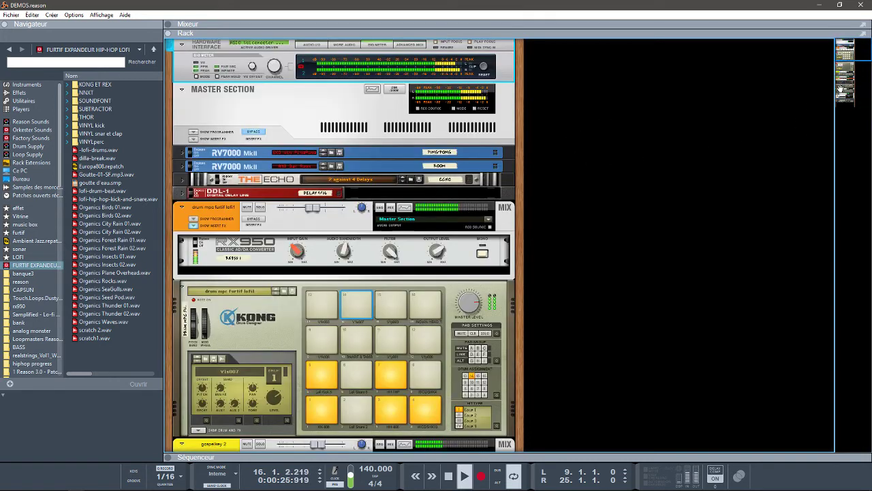
key(Down)
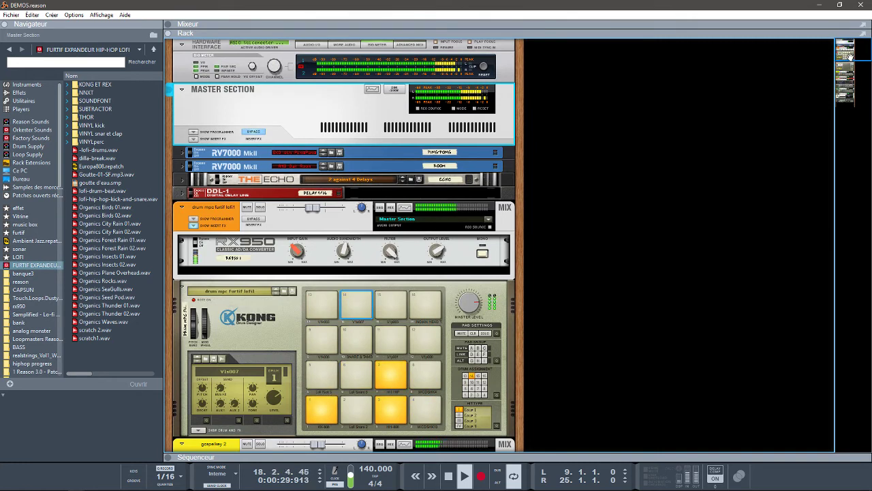
Show the mixer above the rack and solo the drum mpc furtif lofi1 channel
click(176, 32)
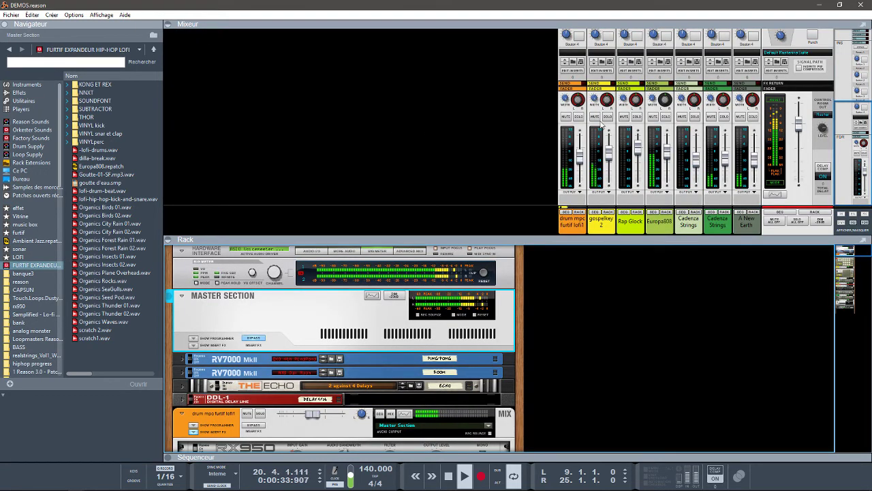
click(579, 117)
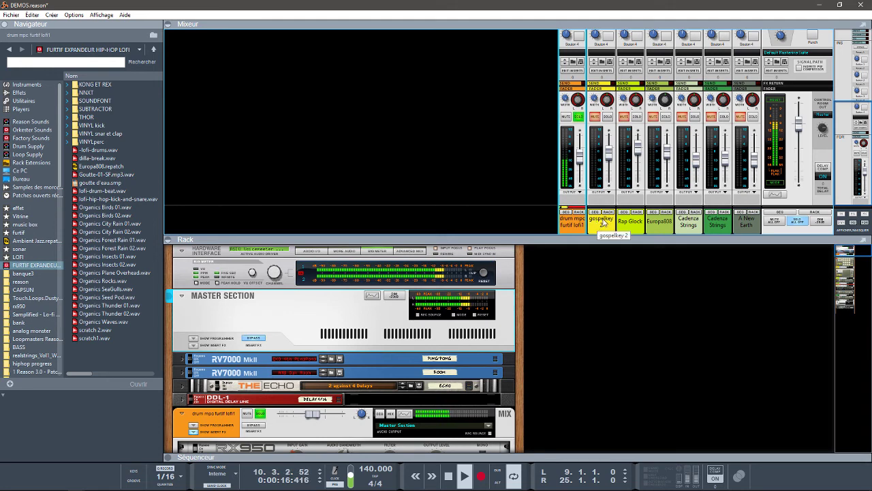
Solo only the gospelkey 2 channel and unfold the drum and effects section of its Kong in the rack
click(609, 117)
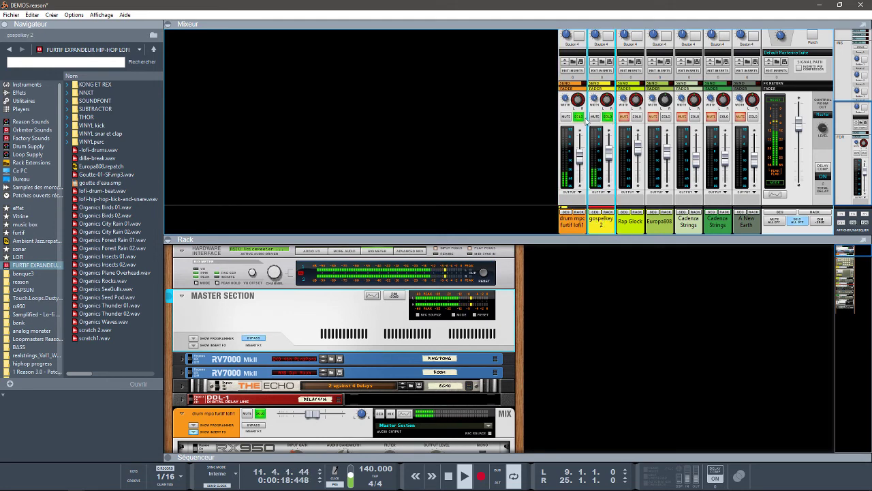
click(580, 117)
click(607, 213)
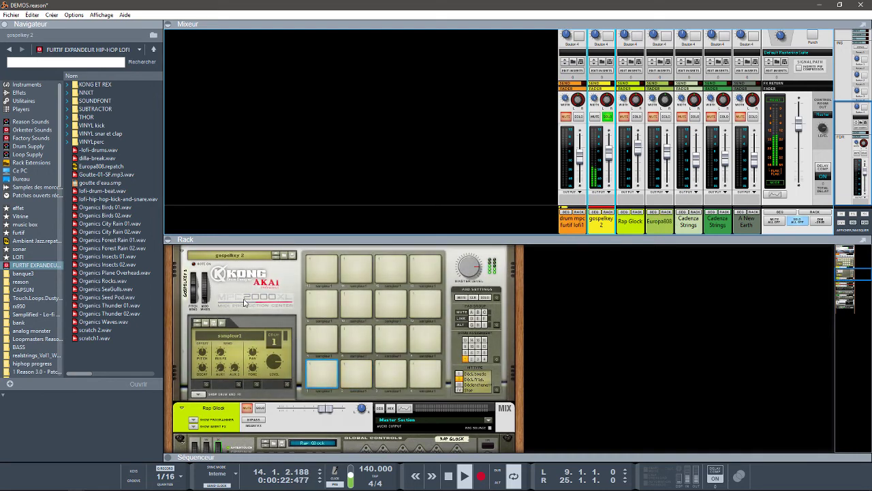
click(200, 395)
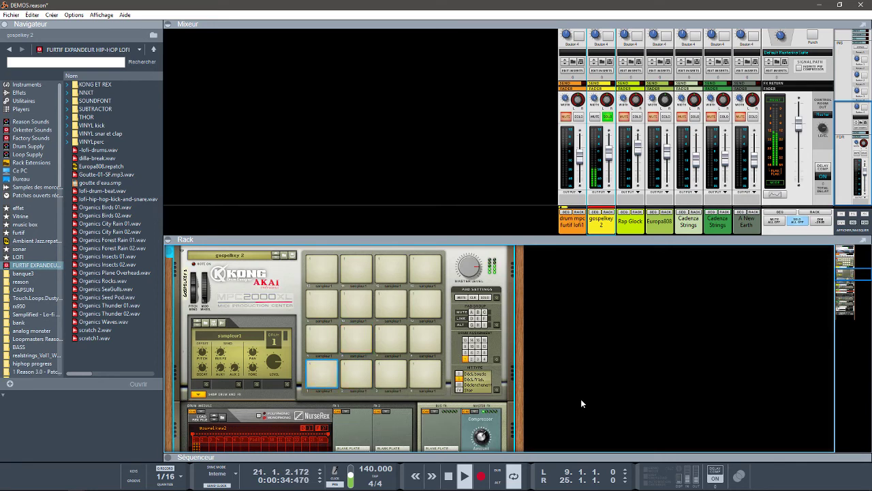
Audition the Rap Glock channel by making it the only soloed channel
click(636, 117)
click(607, 117)
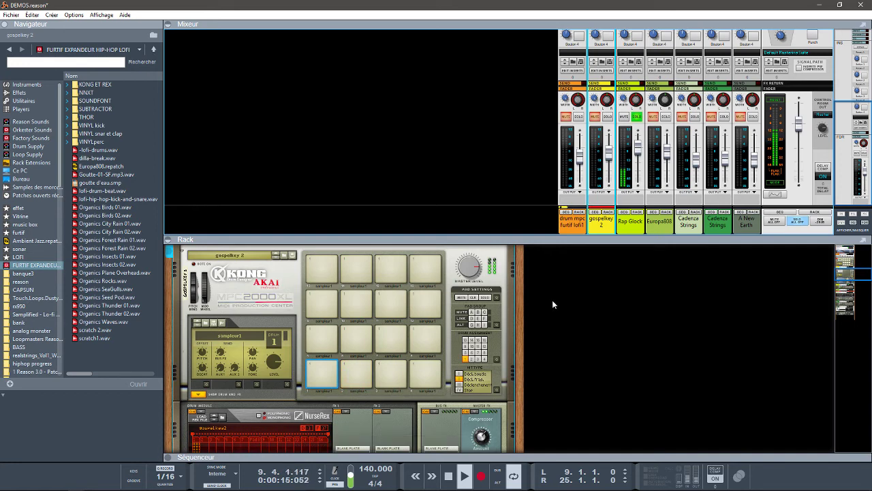
Solo only the Europa808 channel and unfold its Europa synthesizer in the rack
click(667, 117)
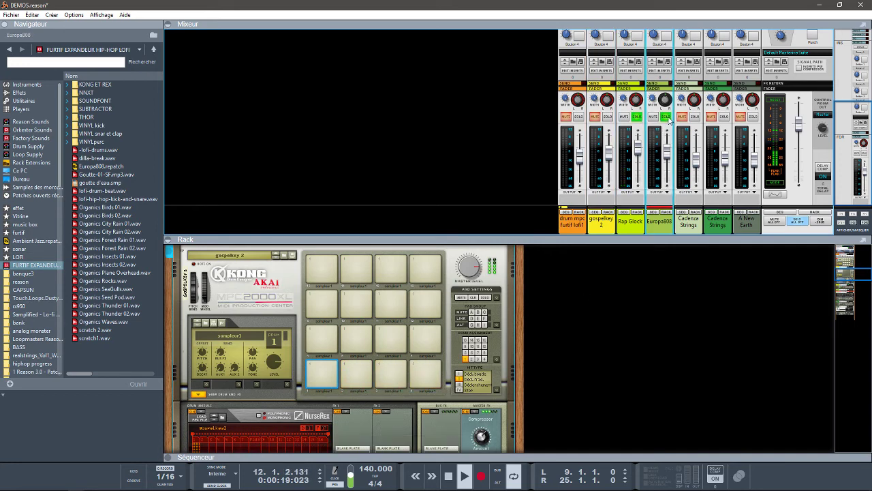
click(636, 117)
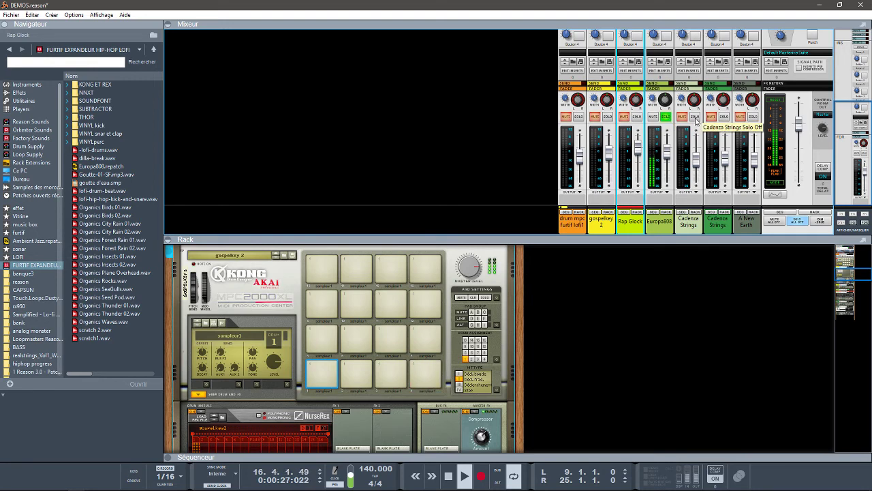
click(667, 214)
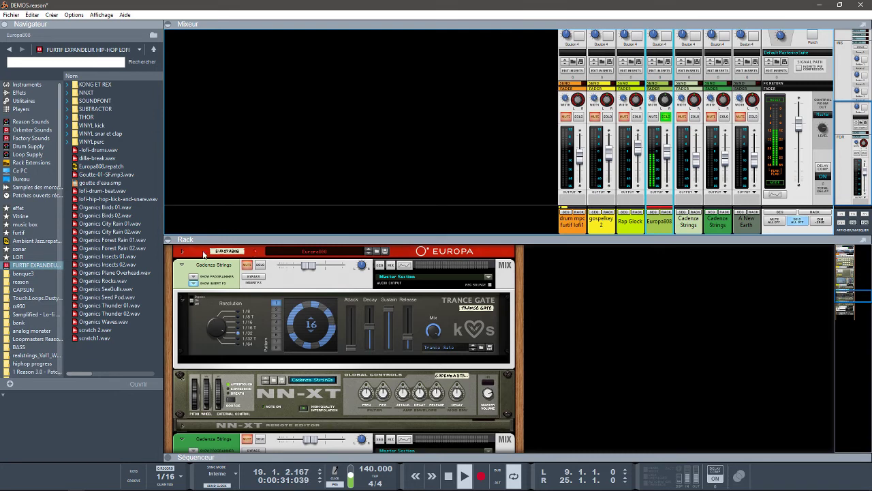
click(181, 252)
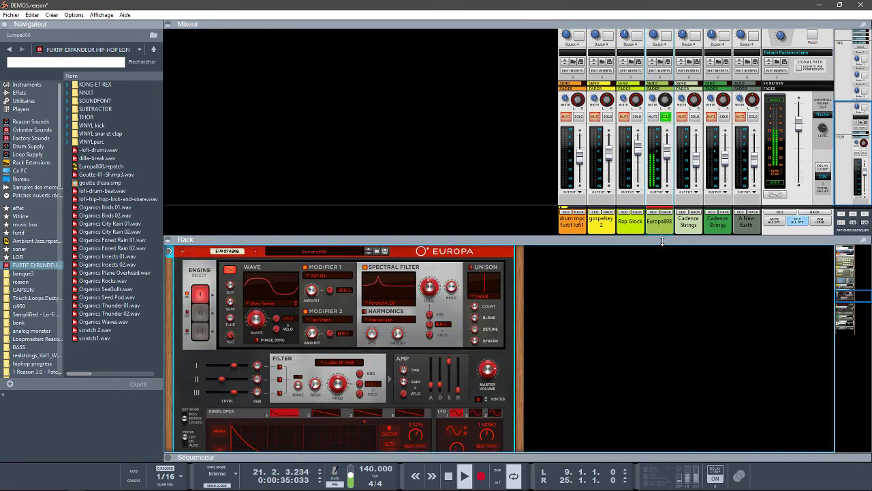
Solo only the light green Cadenza Strings channel and unfold its NN-XT remote editor with its patches open for browsing
click(695, 217)
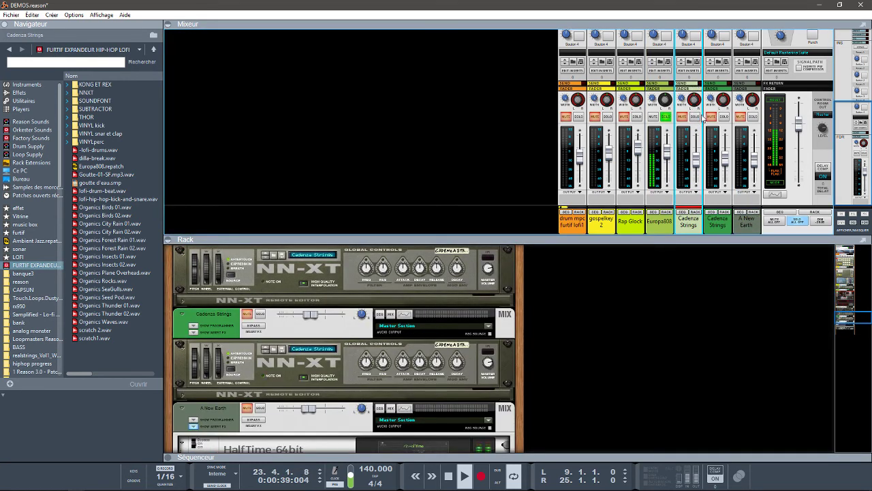
click(695, 117)
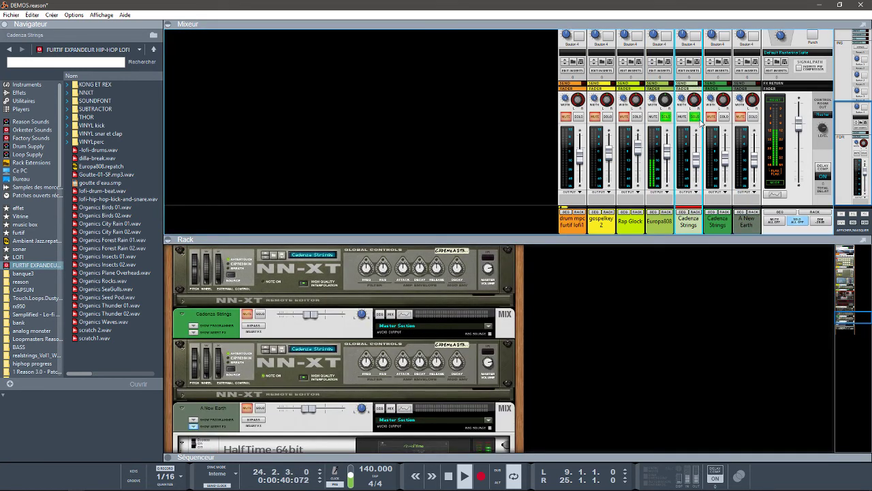
click(665, 117)
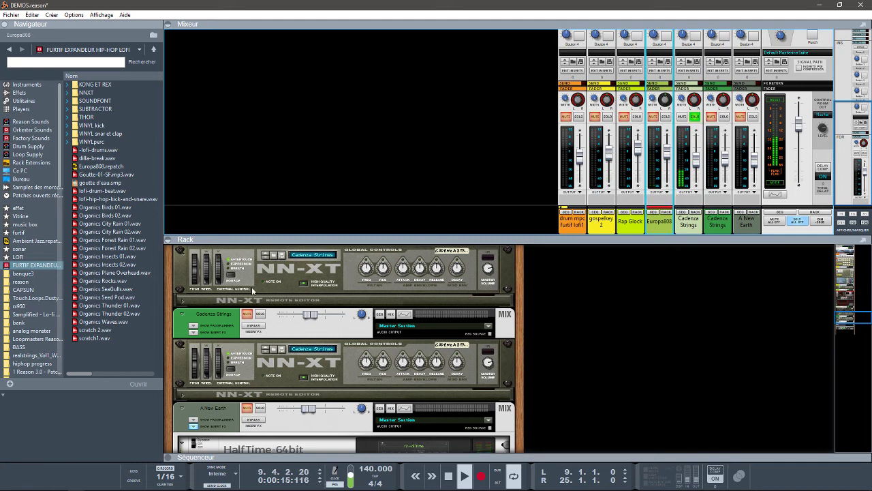
click(181, 300)
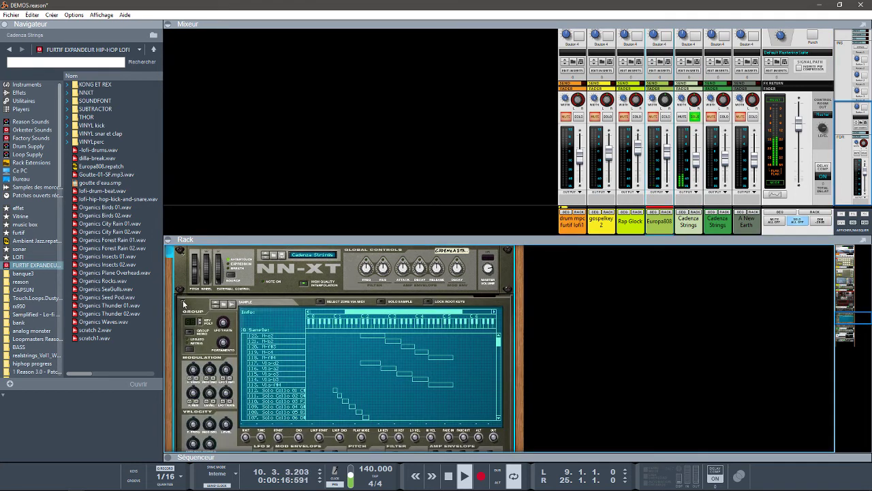
click(283, 257)
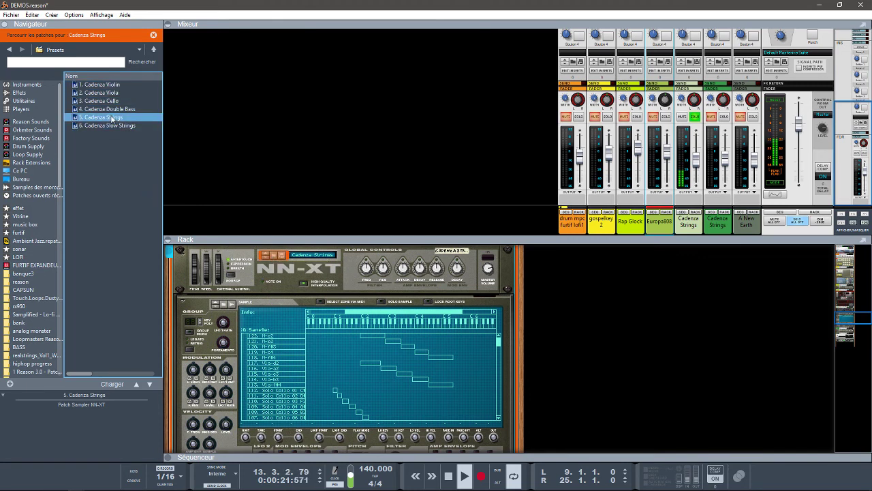
Add the dark green Cadenza Strings channel to the solo and unfold its NN-XT remote editor in the rack
click(724, 117)
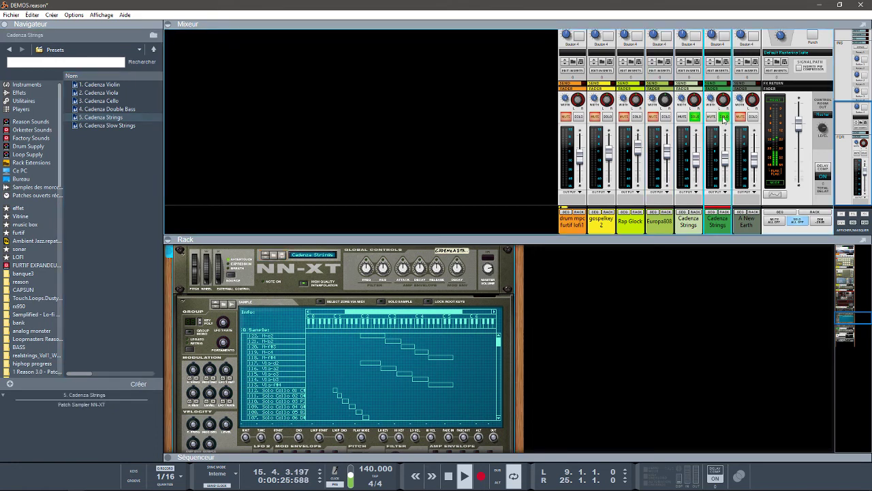
click(723, 218)
click(723, 213)
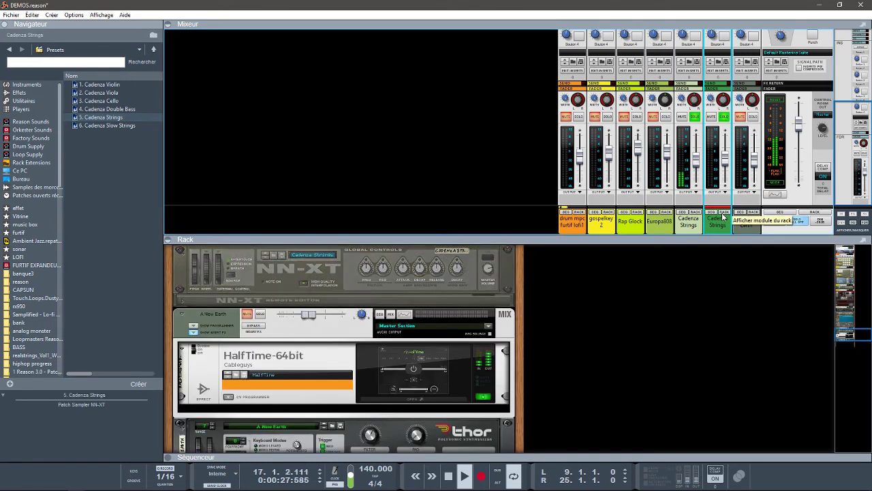
click(183, 301)
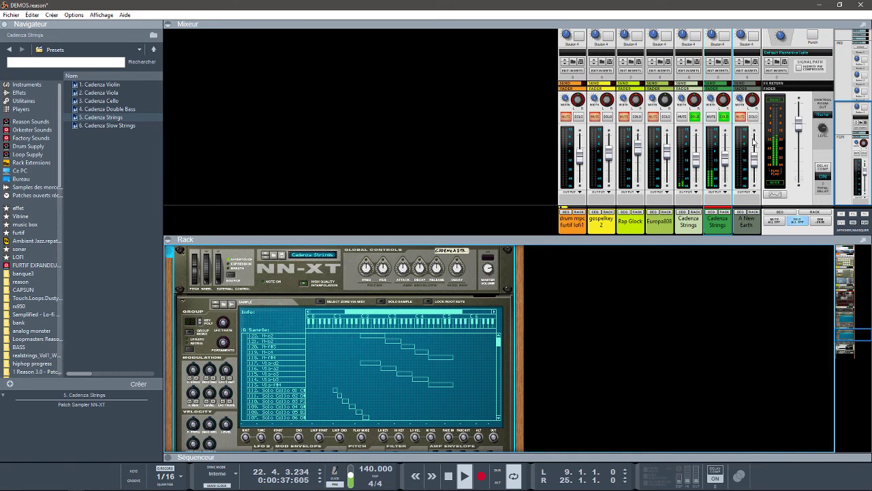
Bring up the A New Earth channel's Thor in the rack and make that channel the only soloed one
click(752, 213)
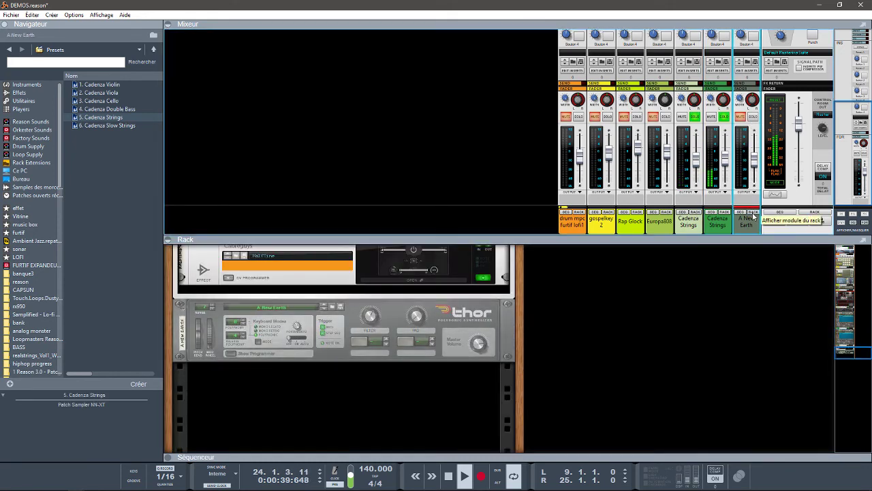
click(753, 118)
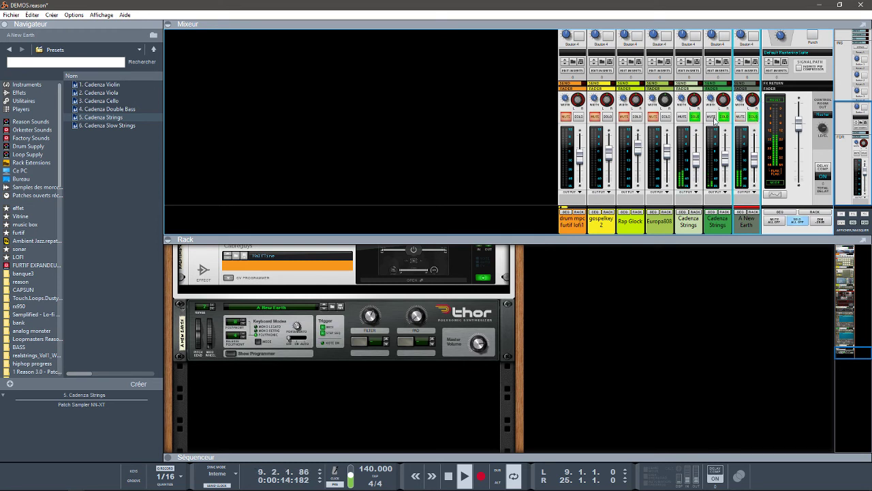
click(724, 118)
click(694, 117)
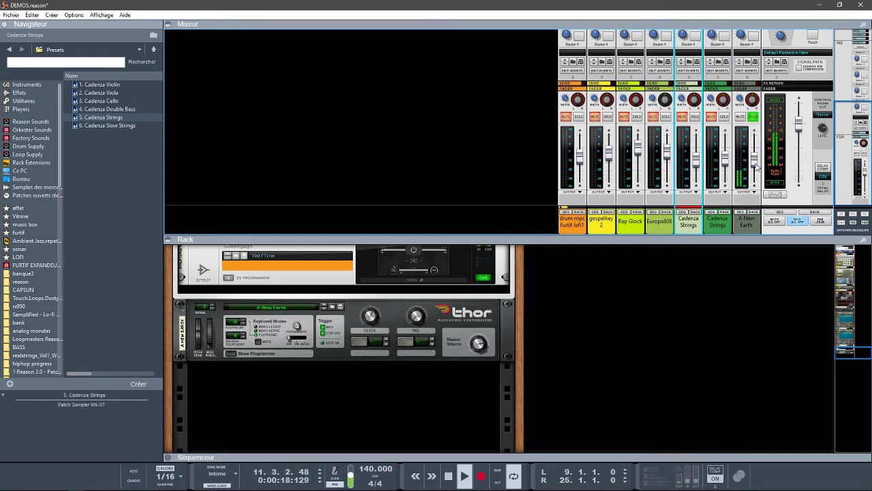
Clear the solo on all channels and stop the demo song's playback
click(797, 222)
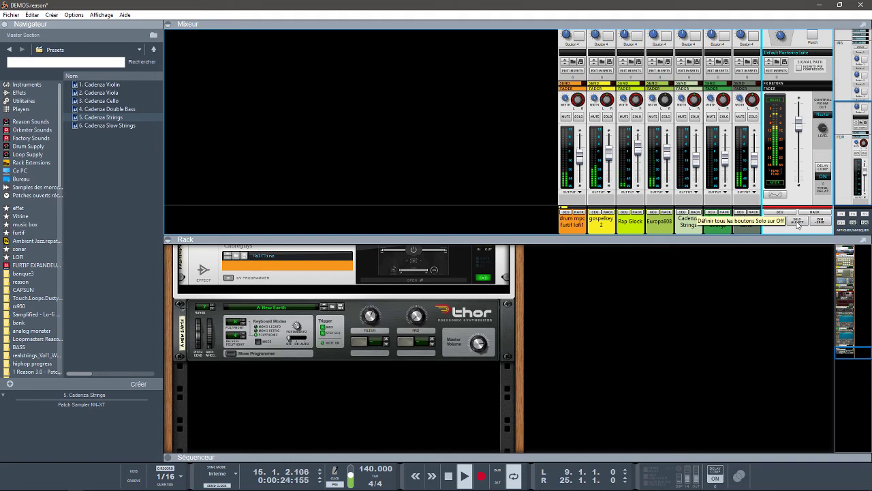
click(753, 217)
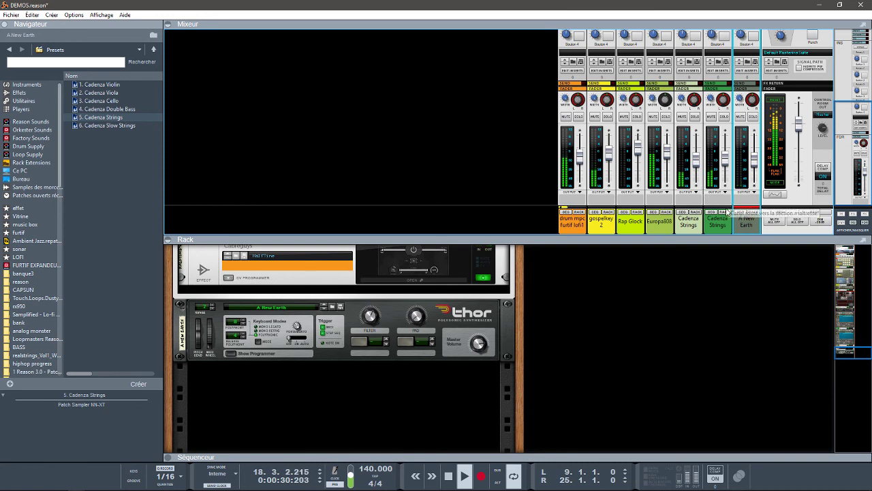
key(space)
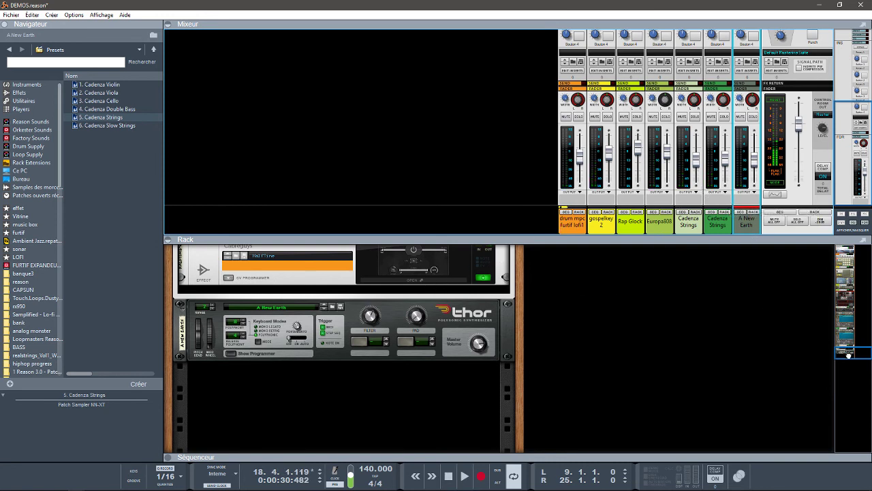
drag(848, 355, 846, 349)
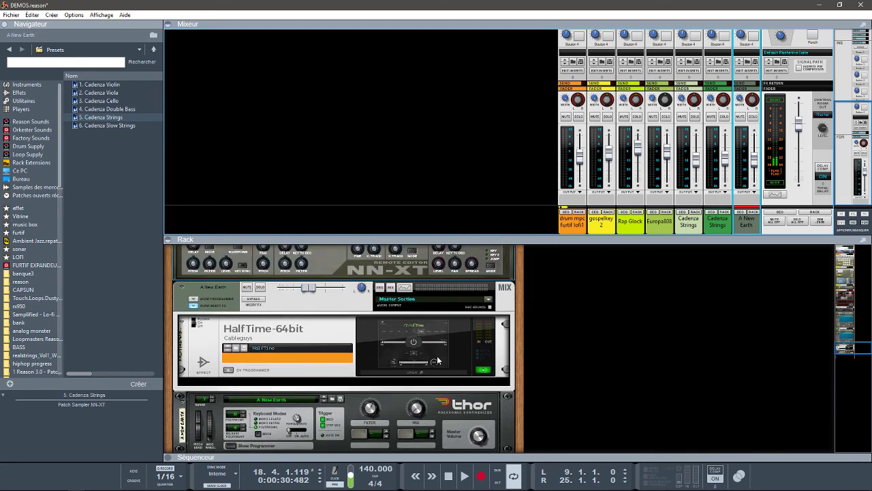